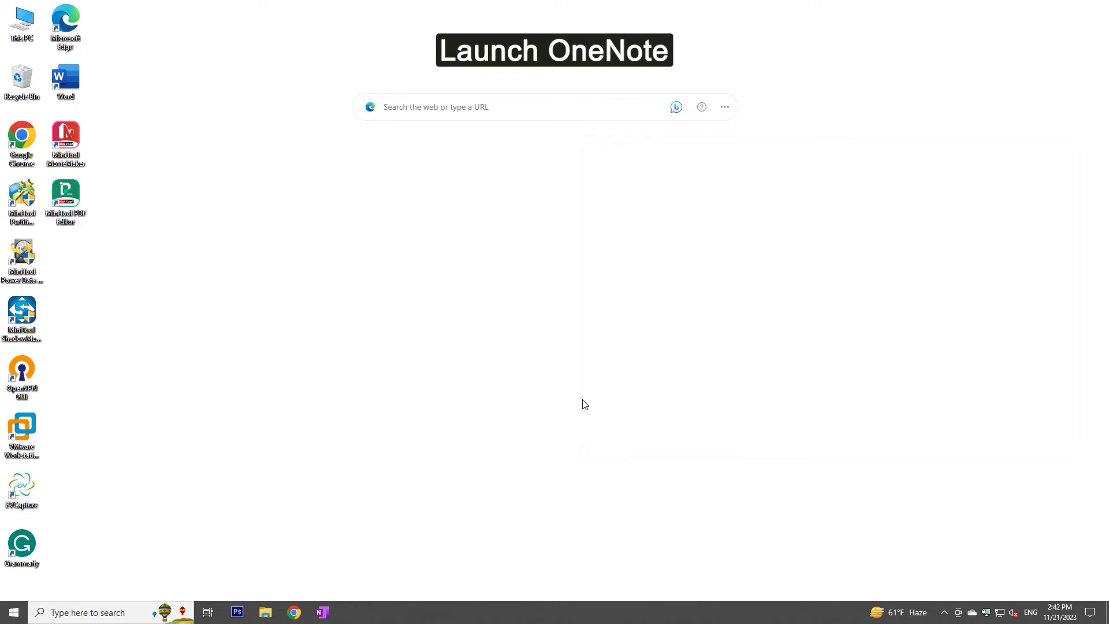
Start OneNote, switch to charlotte's Notebook and show its History tools
{"action": "left_click", "coordinate": [322, 612]}
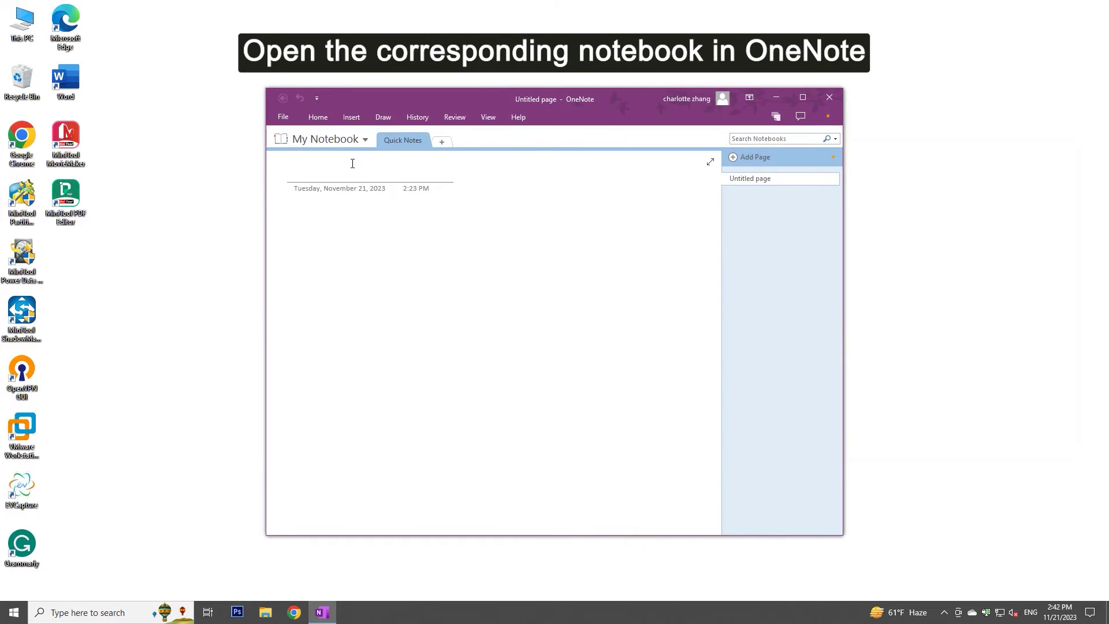
{"action": "left_click", "coordinate": [365, 139]}
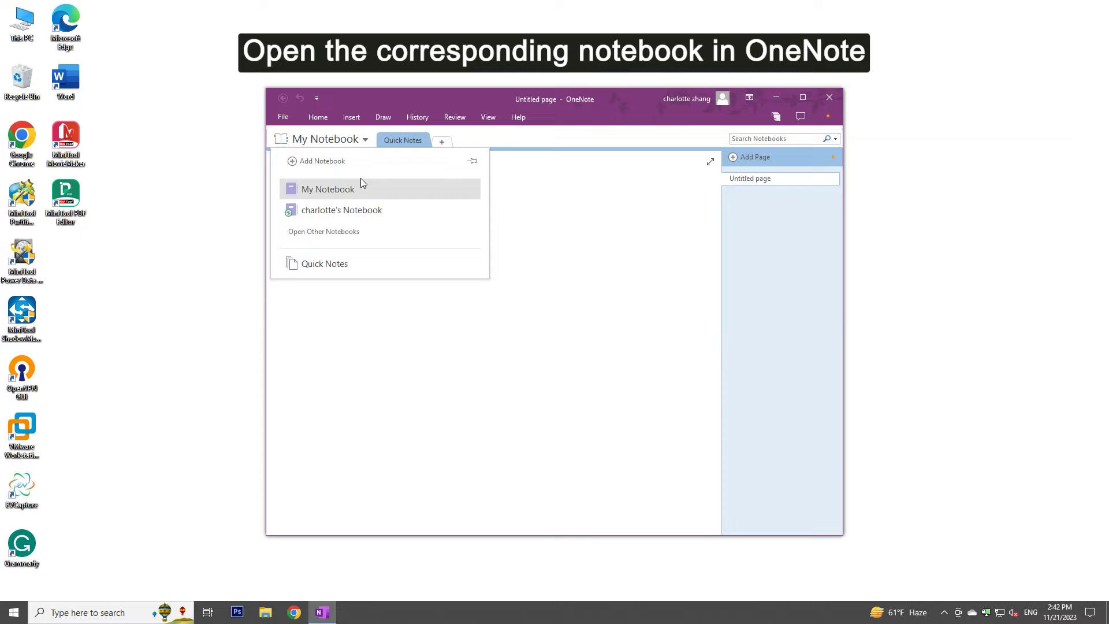
{"action": "left_click", "coordinate": [329, 212]}
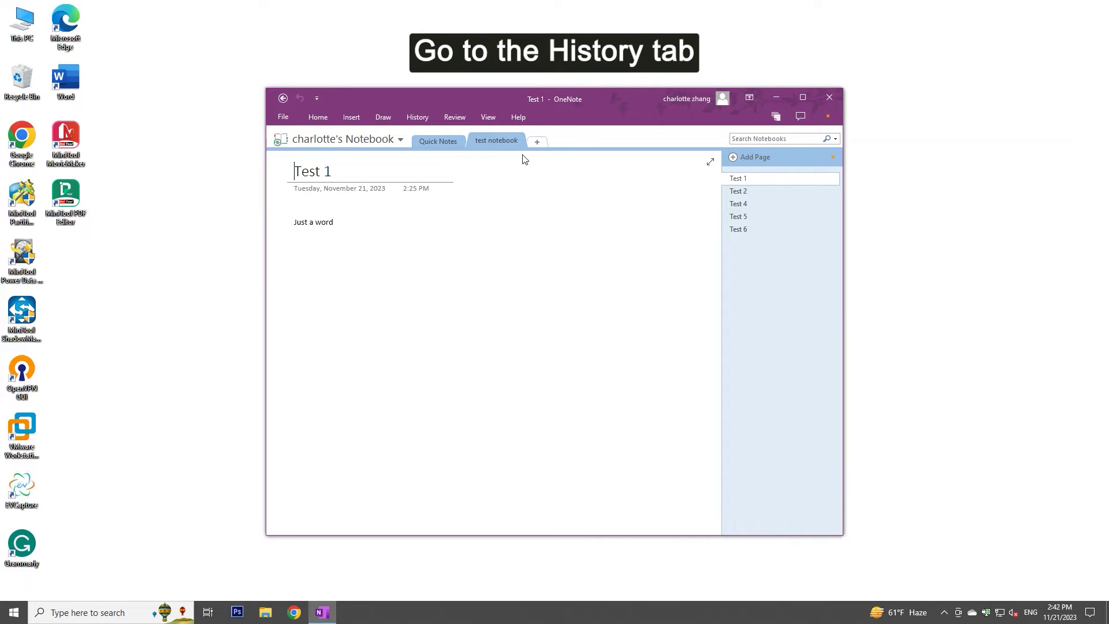
{"action": "left_click", "coordinate": [418, 118]}
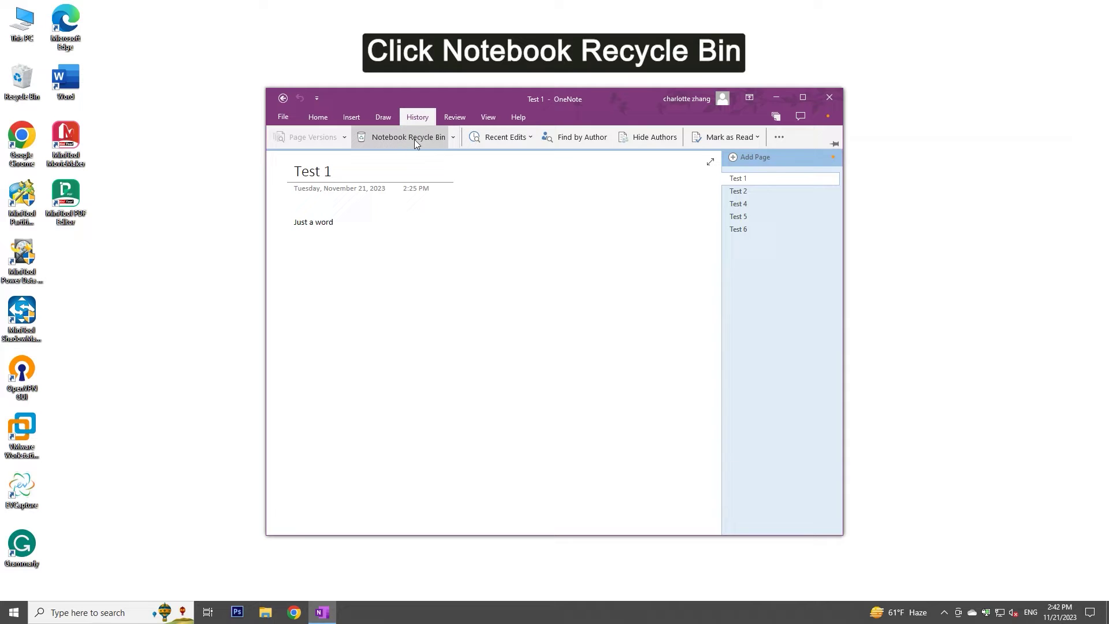
Copy deleted page Test 3 from the Notebook Recycle Bin into test notebook, then view it there
{"action": "left_click", "coordinate": [431, 145]}
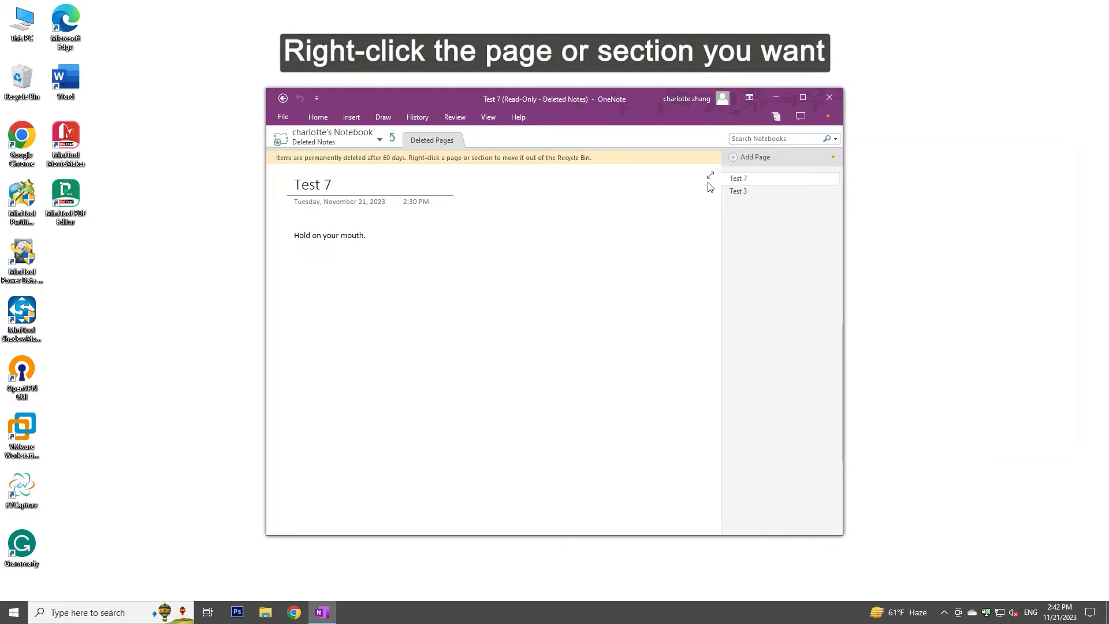
{"action": "left_click", "coordinate": [769, 191]}
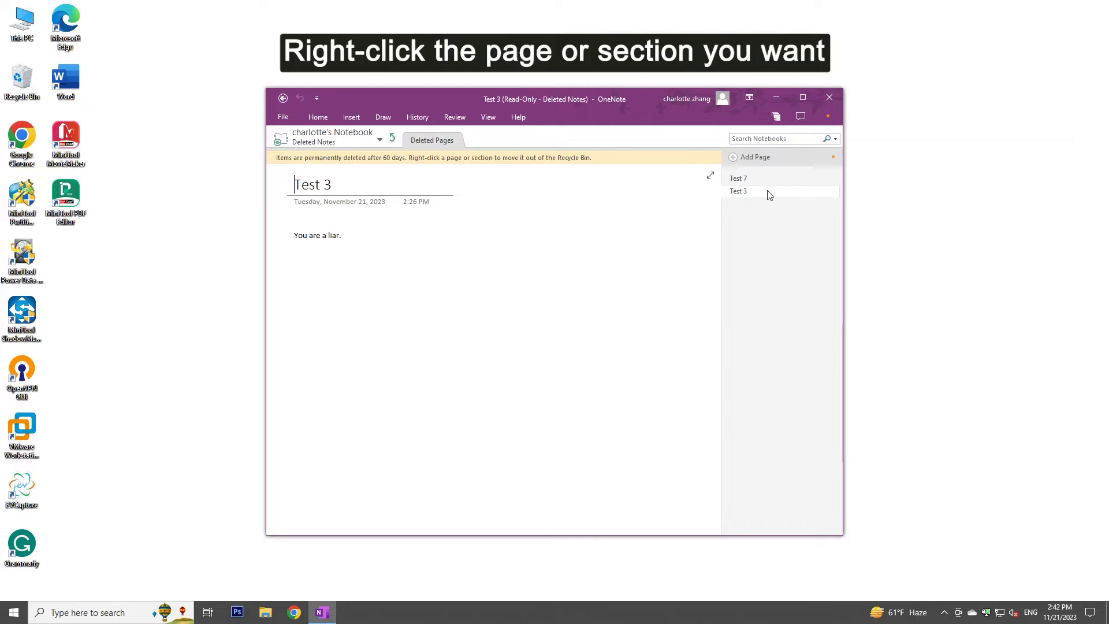
{"action": "right_click", "coordinate": [767, 194]}
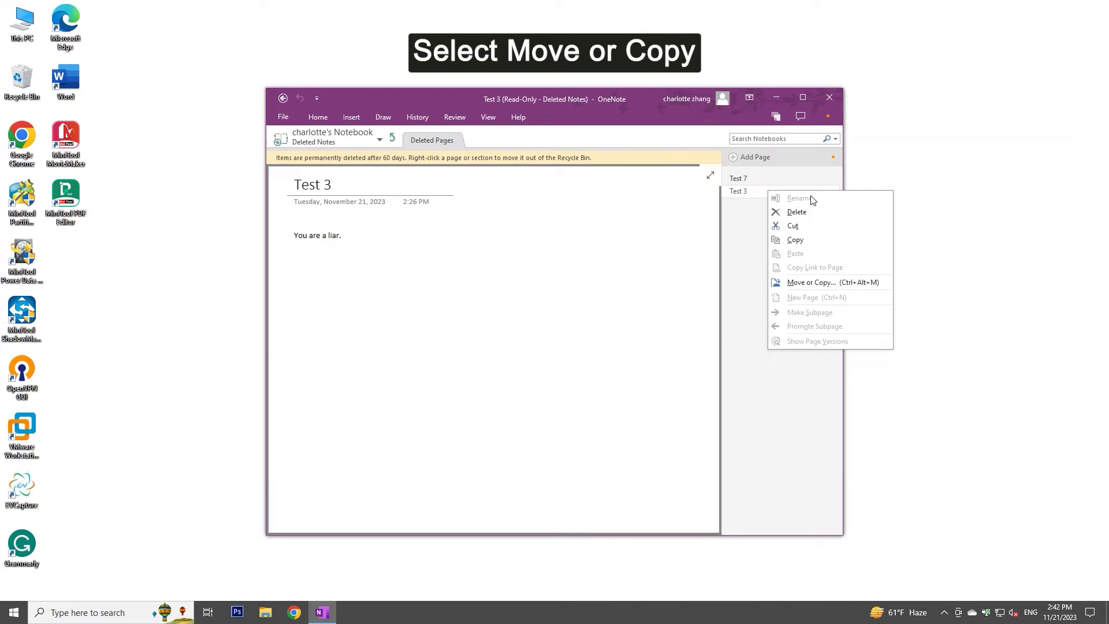
{"action": "left_click", "coordinate": [812, 282]}
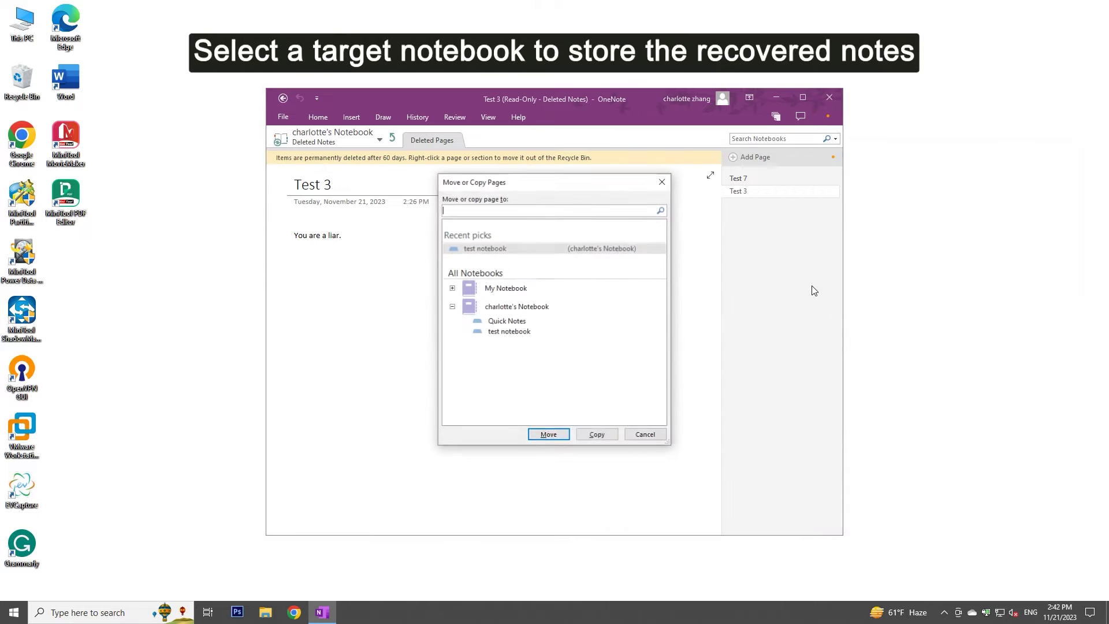
{"action": "left_click", "coordinate": [524, 335]}
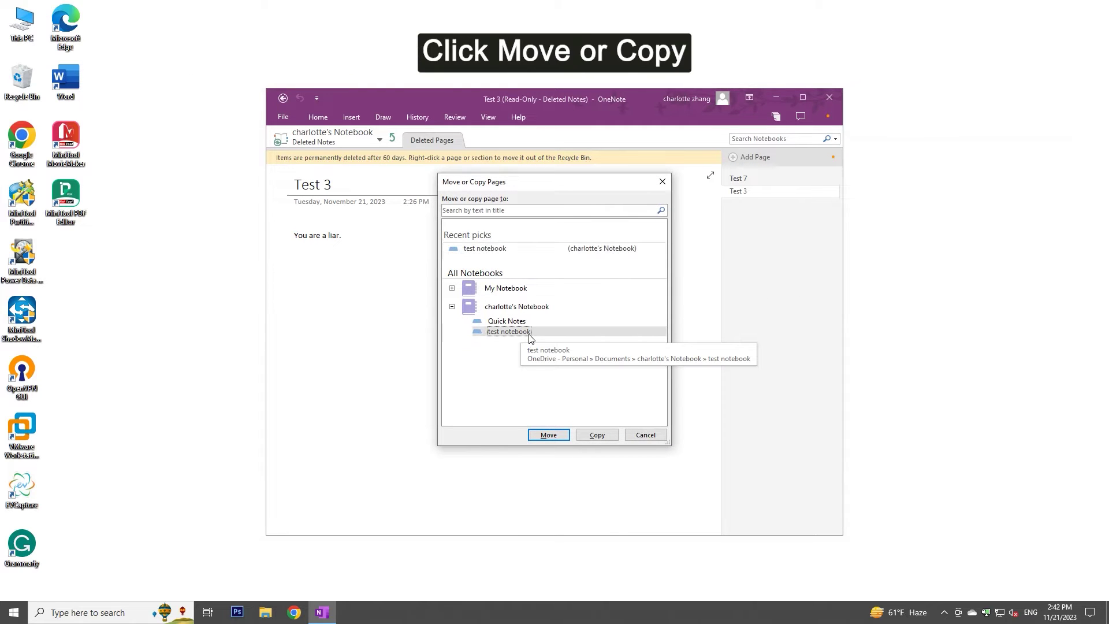
{"action": "left_click", "coordinate": [597, 436]}
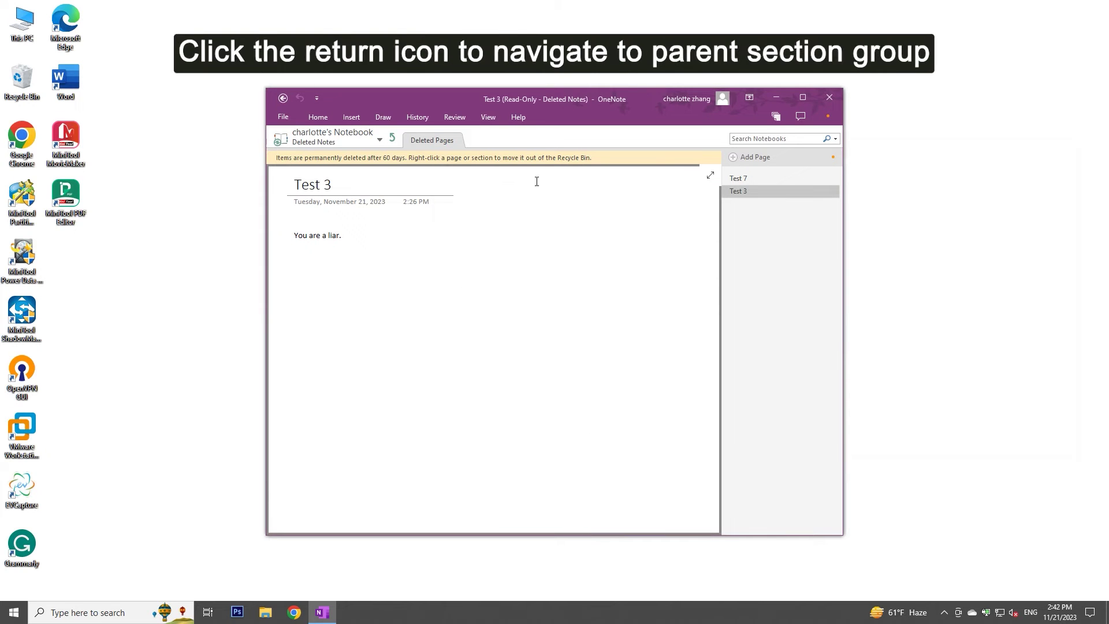
{"action": "left_click", "coordinate": [394, 141]}
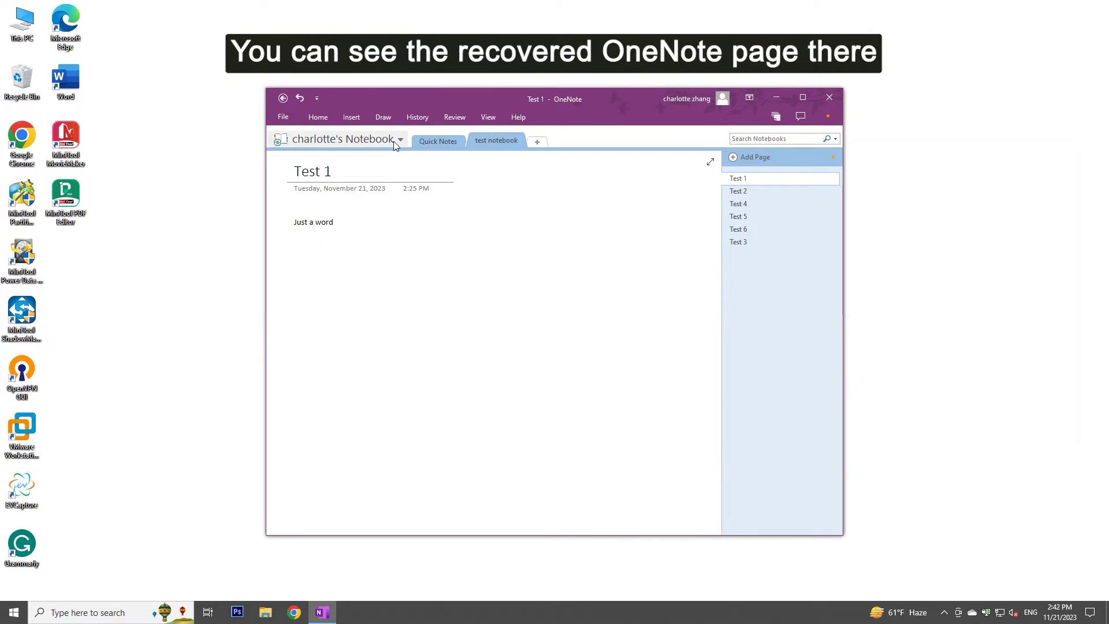
{"action": "left_click", "coordinate": [754, 246]}
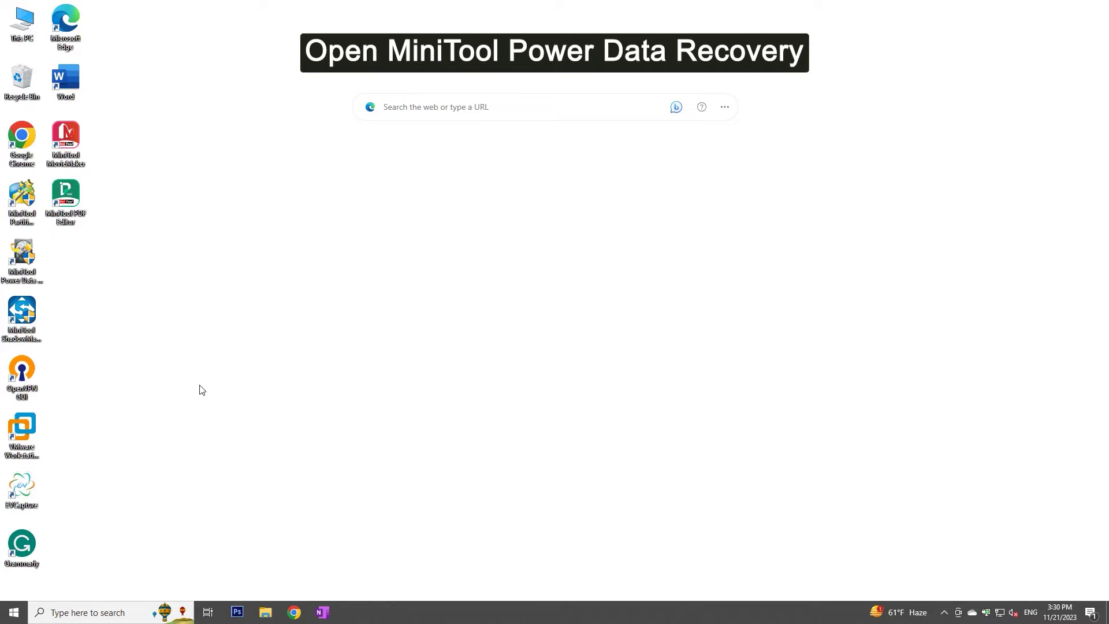
Launch MiniTool Power Data Recovery from its desktop icon
{"action": "double_click", "coordinate": [39, 277]}
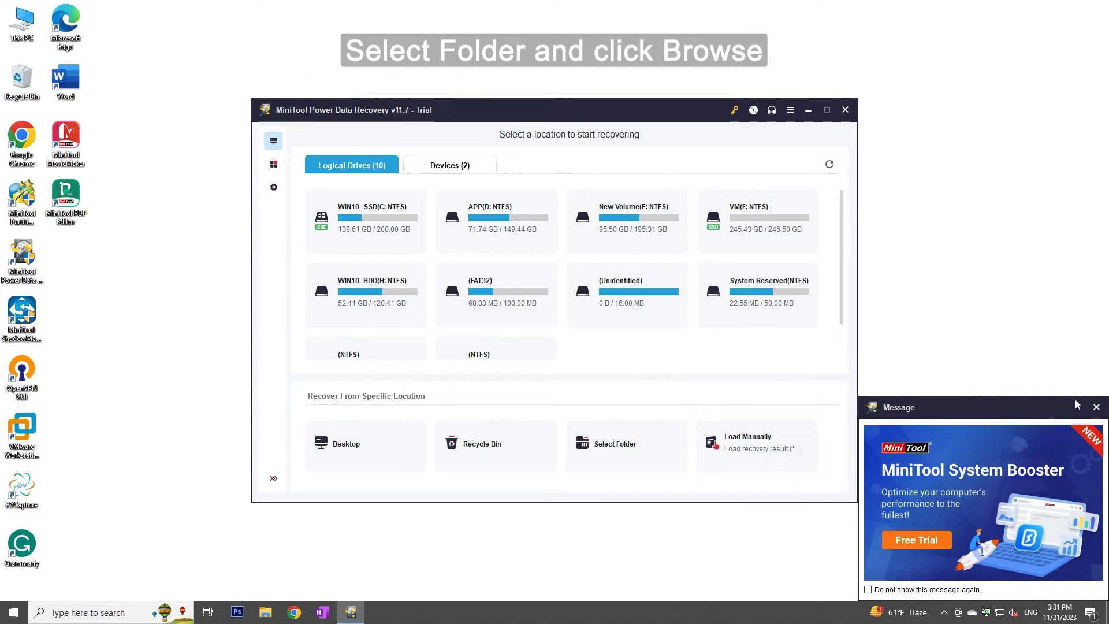
Dismiss the promo and scan the Documents > OneNote Notebooks folder
{"action": "left_click", "coordinate": [1096, 407]}
{"action": "mouse_move", "coordinate": [625, 444]}
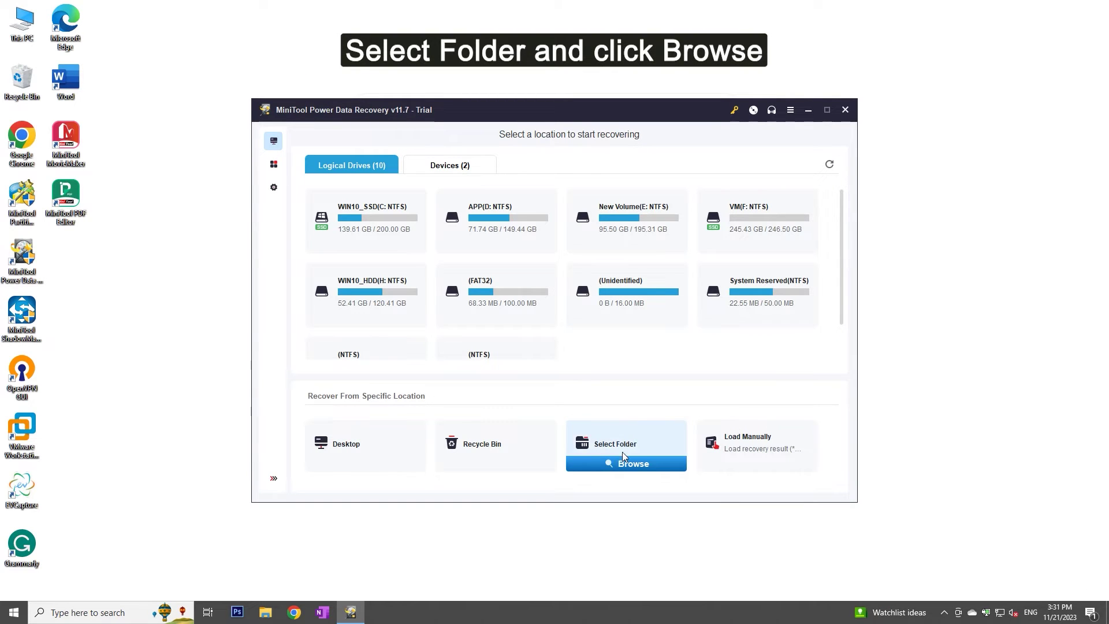
{"action": "left_click", "coordinate": [631, 463]}
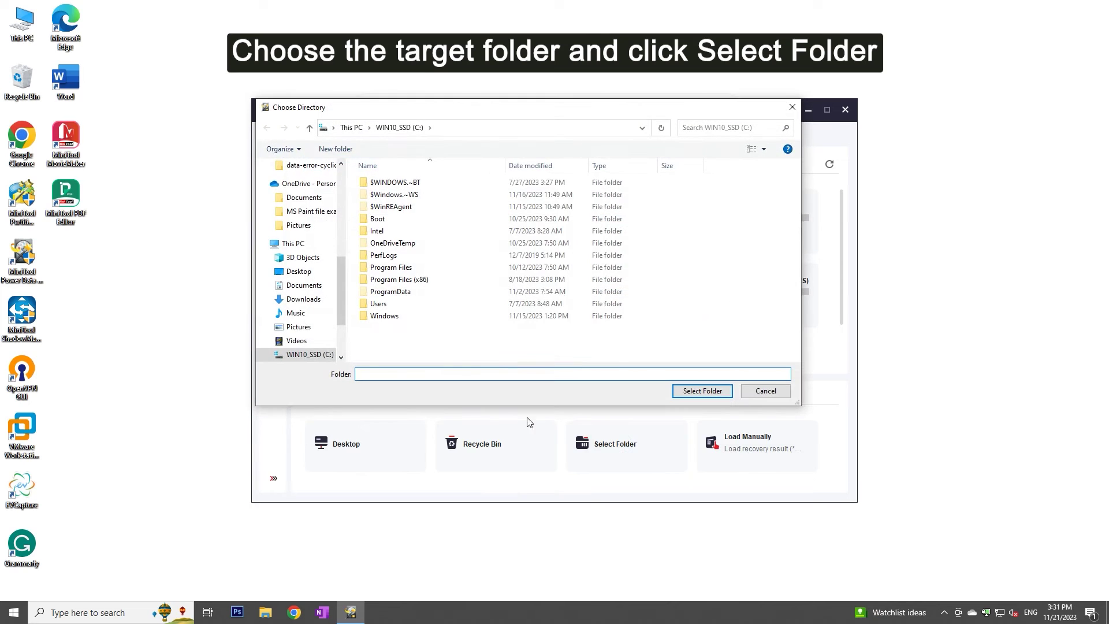
{"action": "left_click", "coordinate": [303, 286]}
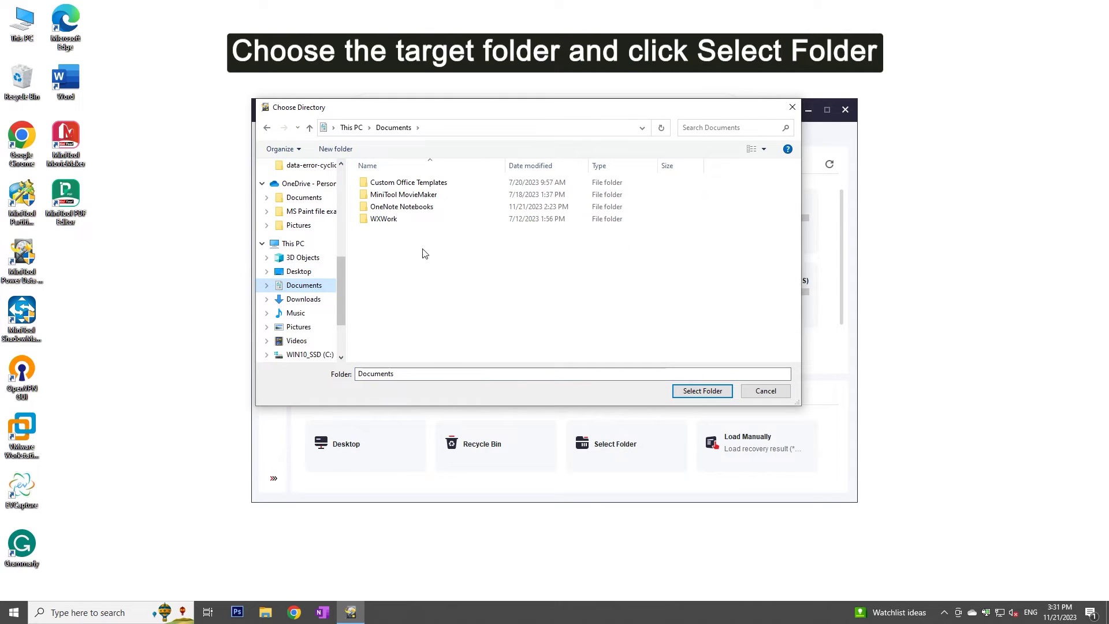
{"action": "left_click", "coordinate": [495, 212]}
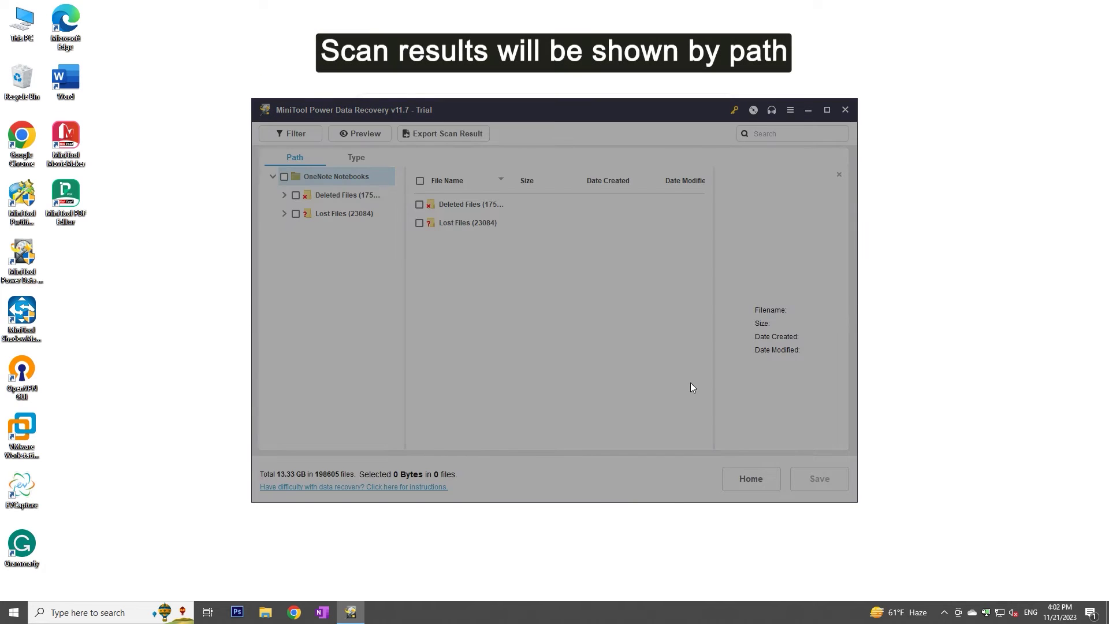
View Deleted Files and tick both Deleted Files and Lost Files for recovery
{"action": "left_click", "coordinate": [305, 200]}
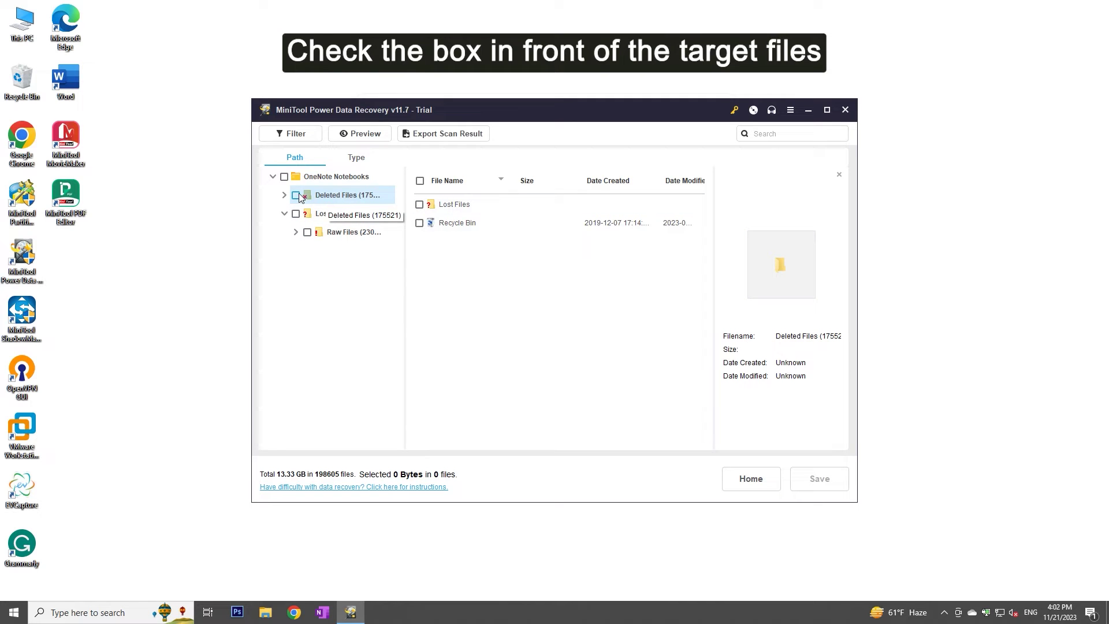
{"action": "left_click", "coordinate": [295, 194]}
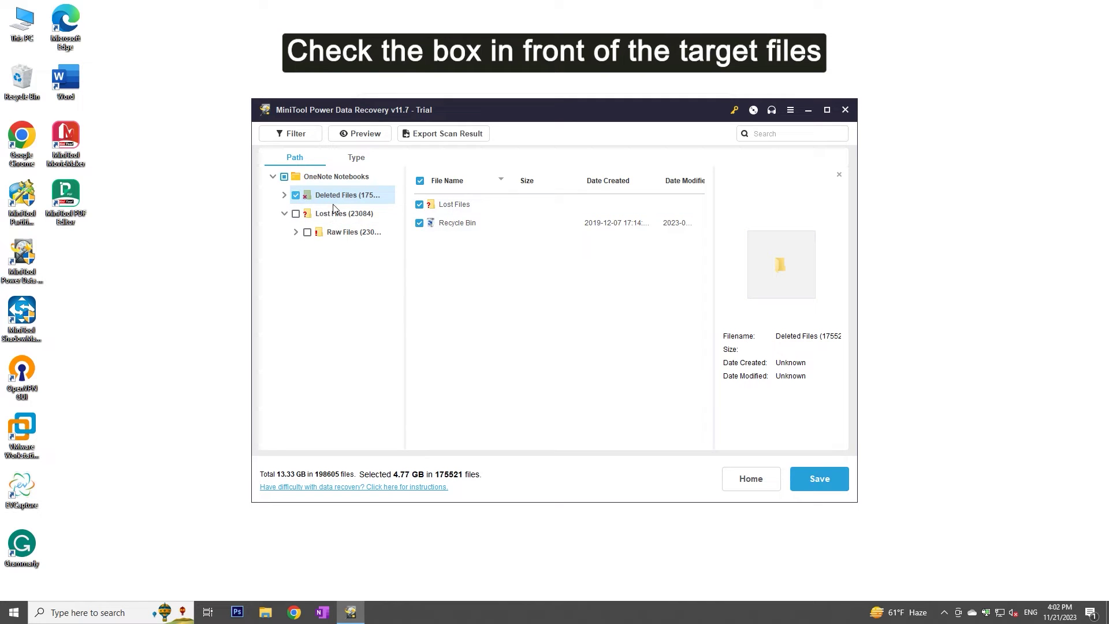
{"action": "left_click", "coordinate": [296, 214]}
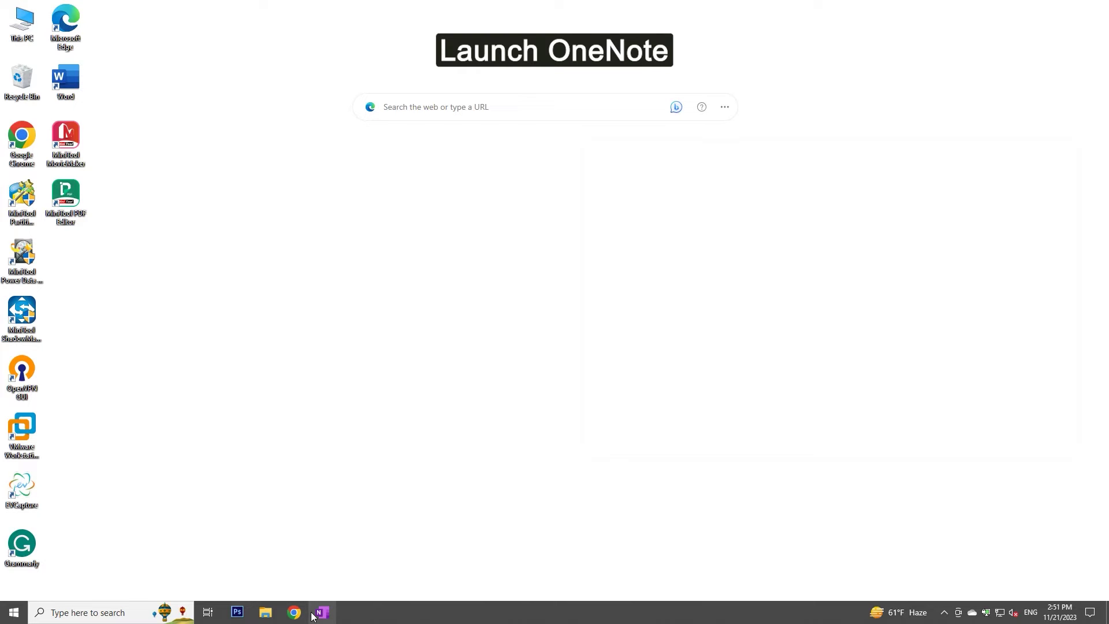
Relaunch OneNote and go to the File info view
{"action": "left_click", "coordinate": [321, 613]}
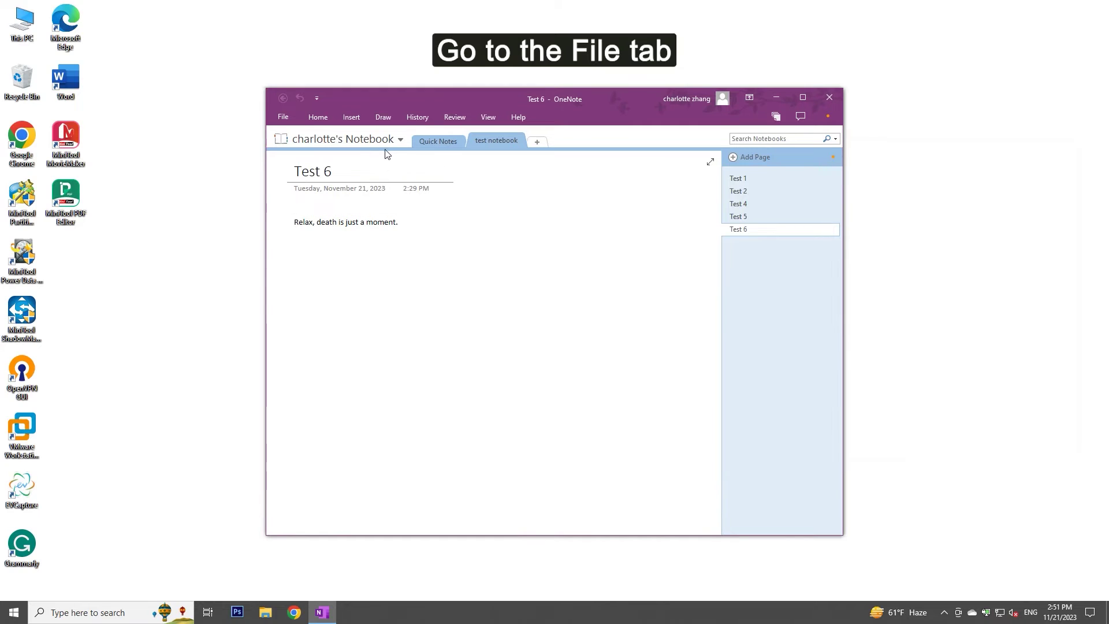
{"action": "left_click", "coordinate": [283, 118]}
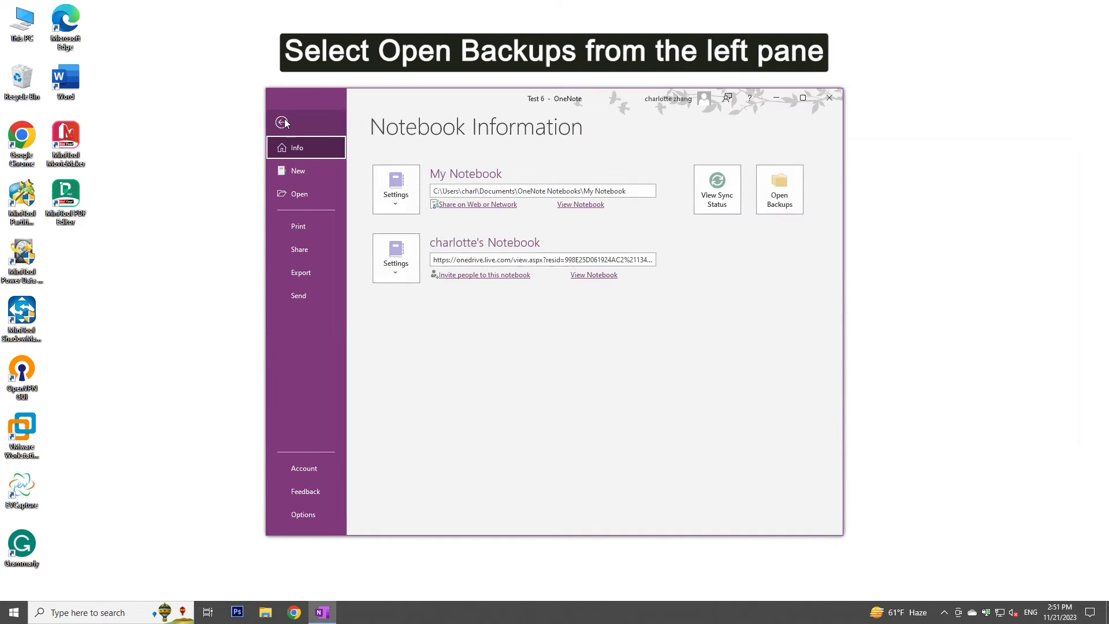
Open the test notebook backup from charlotte's Notebook backup folder
{"action": "left_click", "coordinate": [780, 193]}
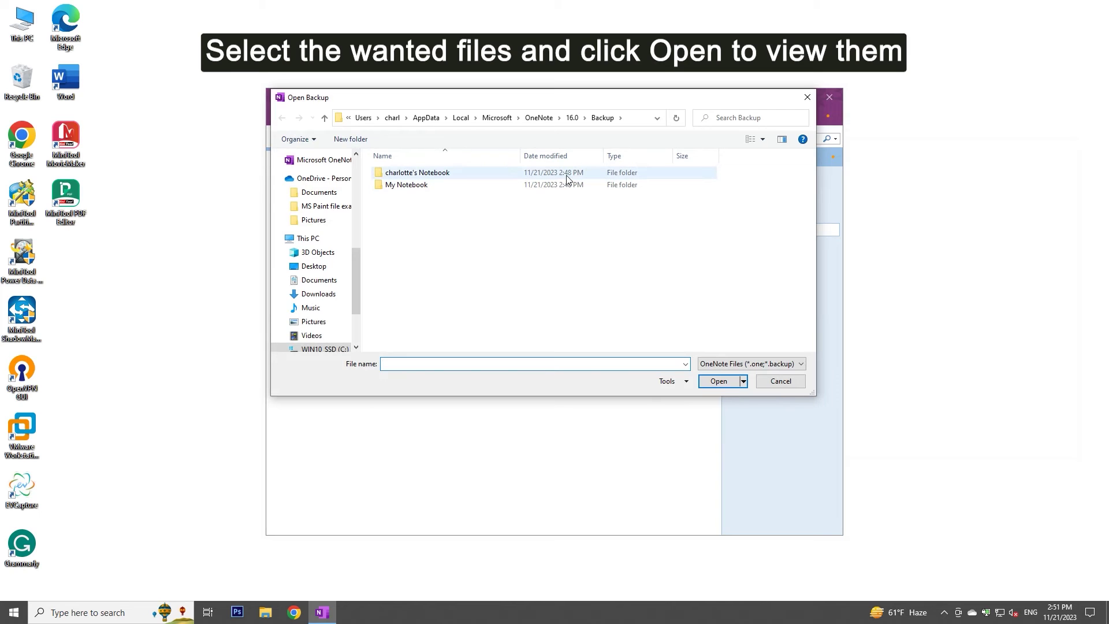
{"action": "double_click", "coordinate": [566, 173]}
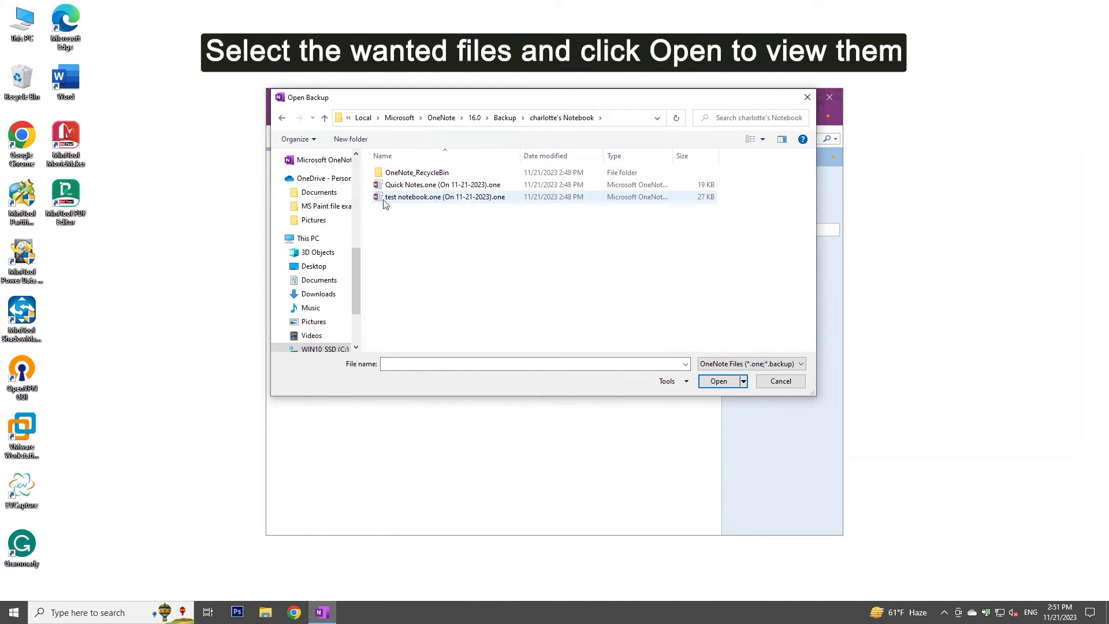
{"action": "left_click", "coordinate": [520, 199]}
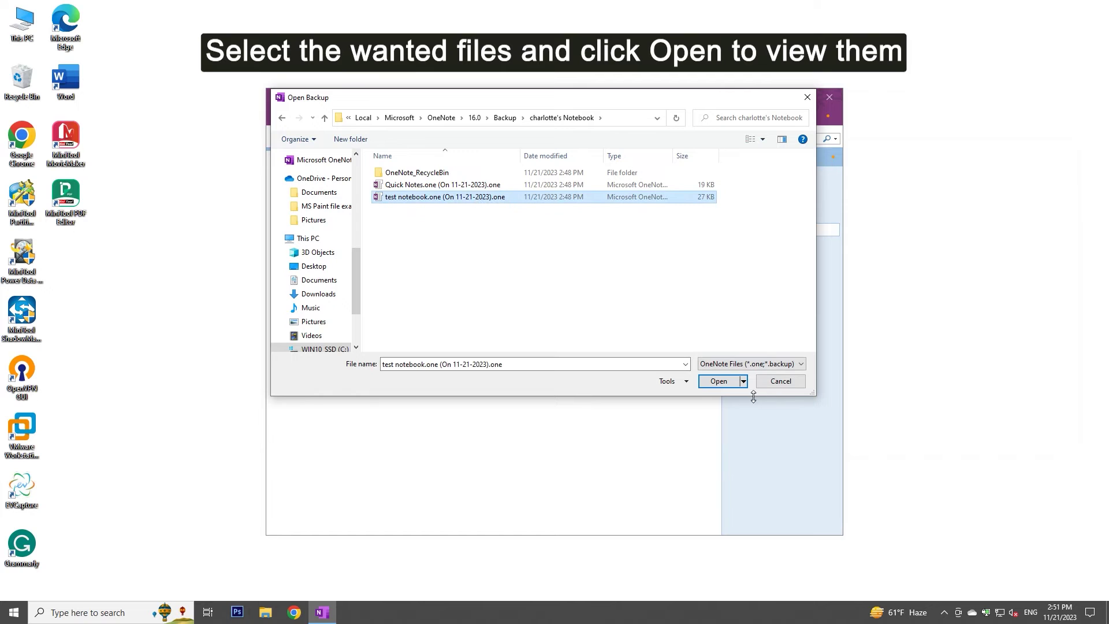
{"action": "left_click", "coordinate": [721, 381]}
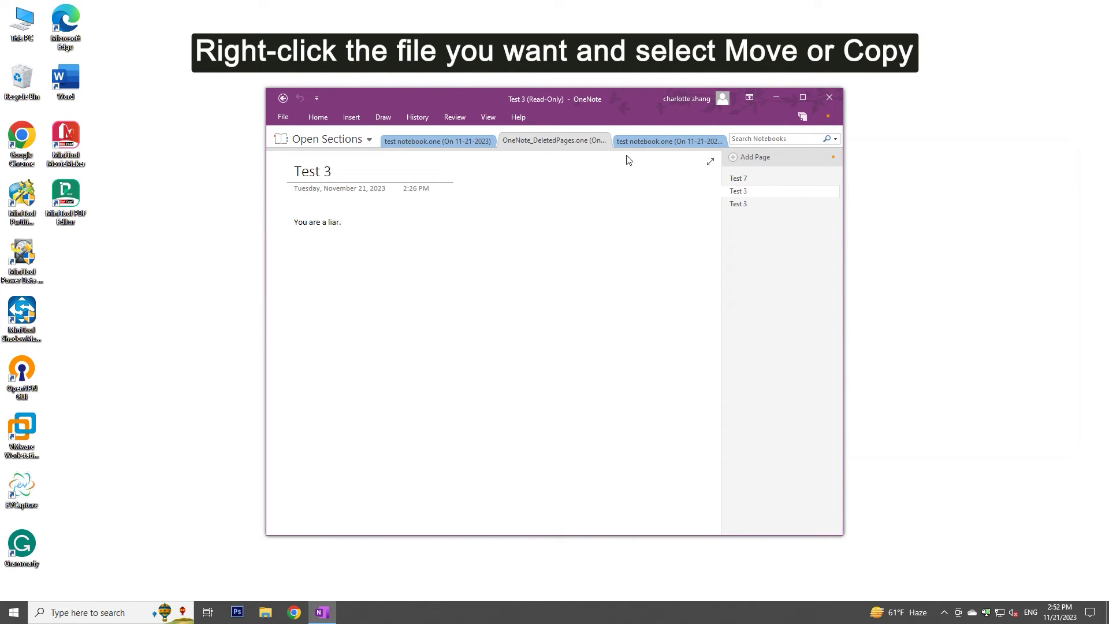
Copy backup page Test 3 into charlotte's Notebook's test notebook section
{"action": "right_click", "coordinate": [749, 198]}
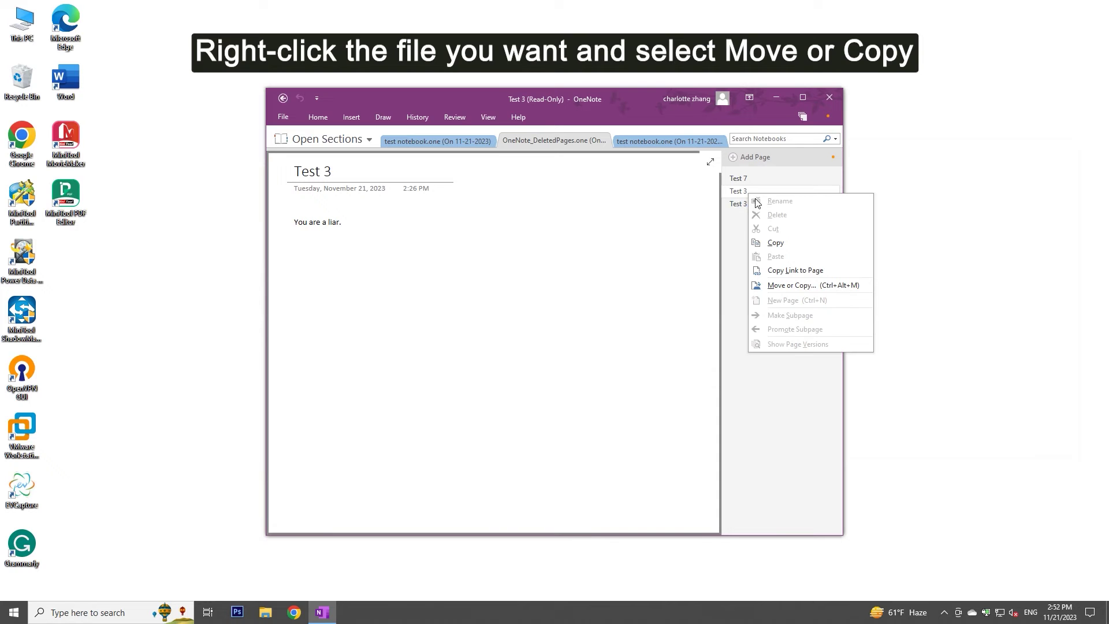
{"action": "left_click", "coordinate": [784, 287]}
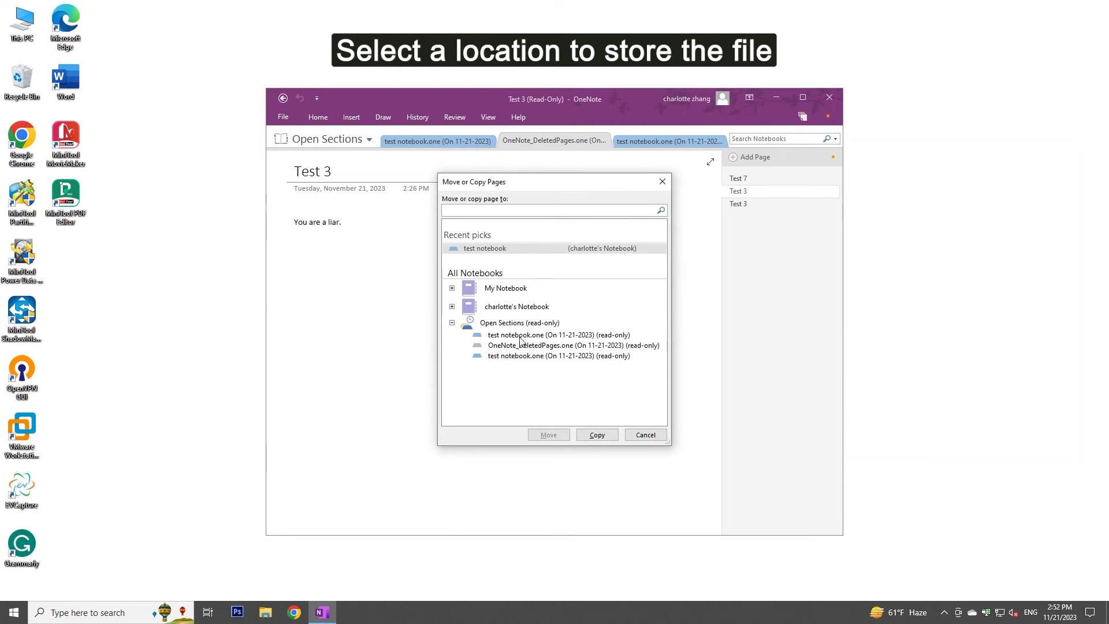
{"action": "left_click", "coordinate": [452, 307]}
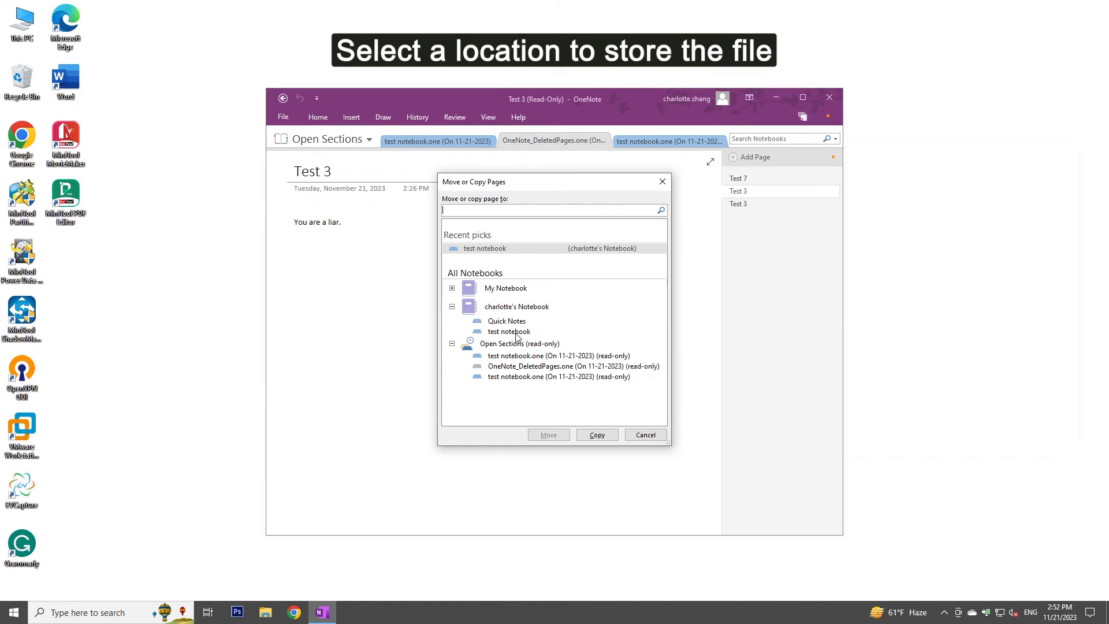
{"action": "left_click", "coordinate": [511, 332]}
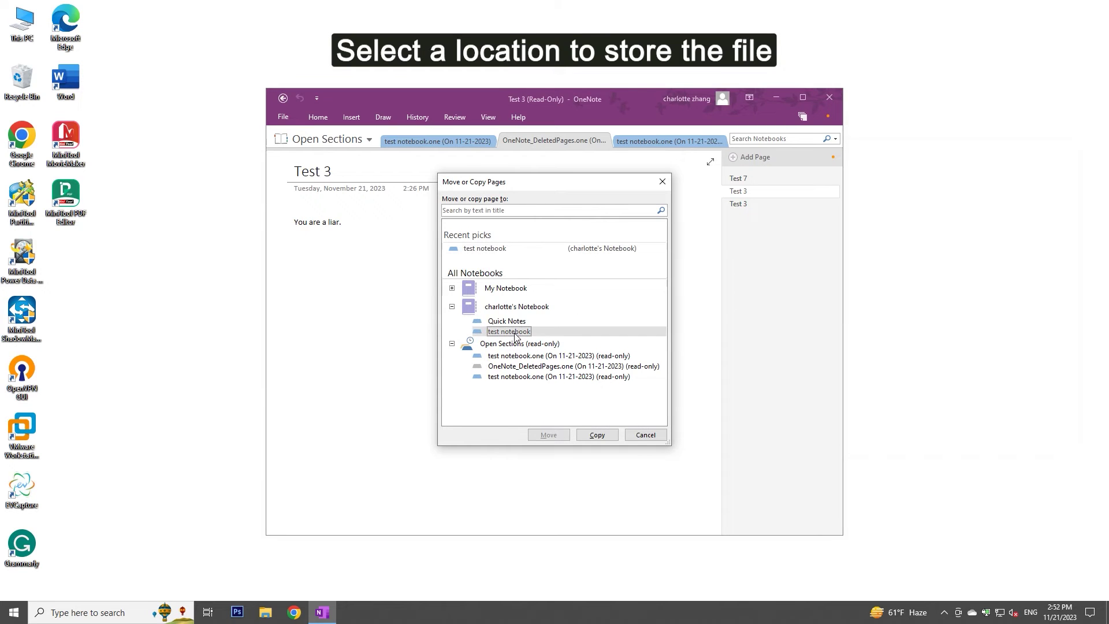
{"action": "left_click", "coordinate": [598, 435]}
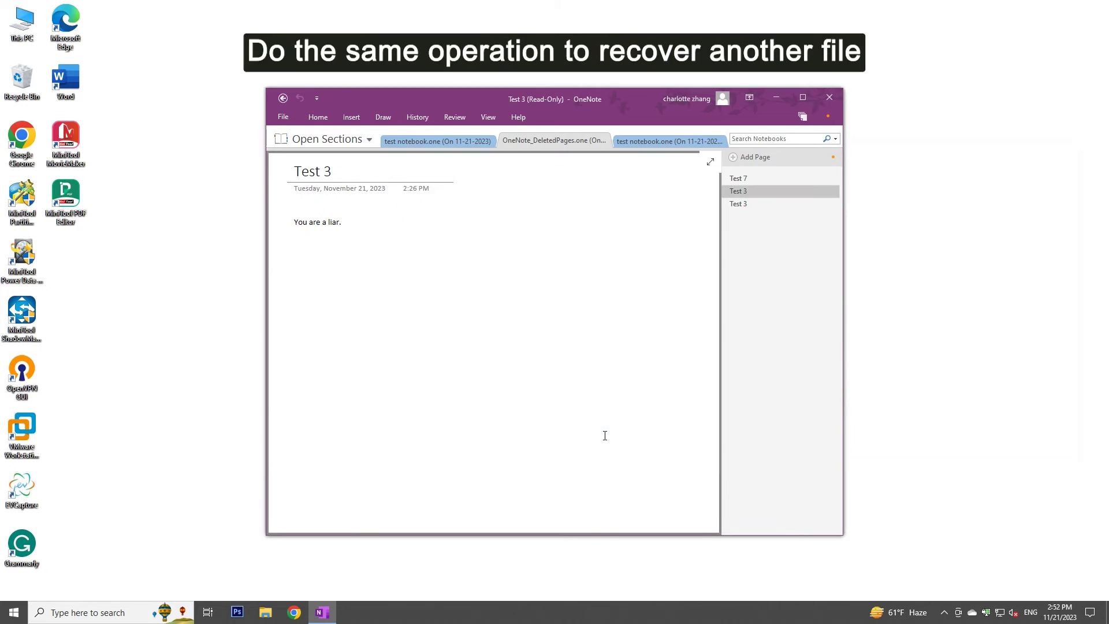
Copy backup page Test 7 into charlotte's Notebook's test notebook section
{"action": "right_click", "coordinate": [768, 177]}
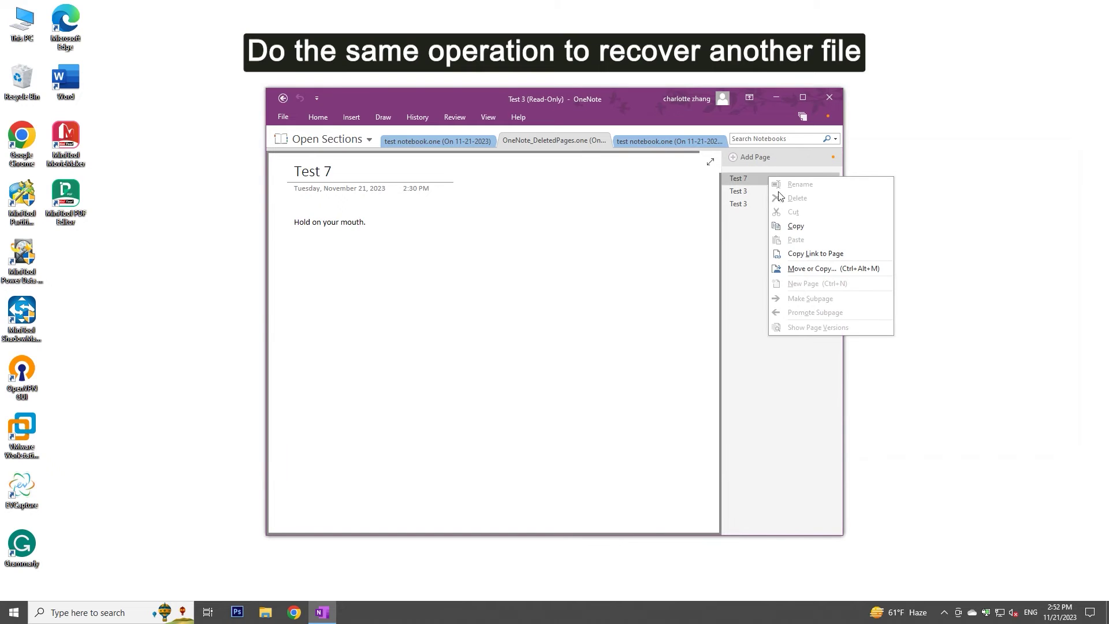
{"action": "left_click", "coordinate": [810, 269]}
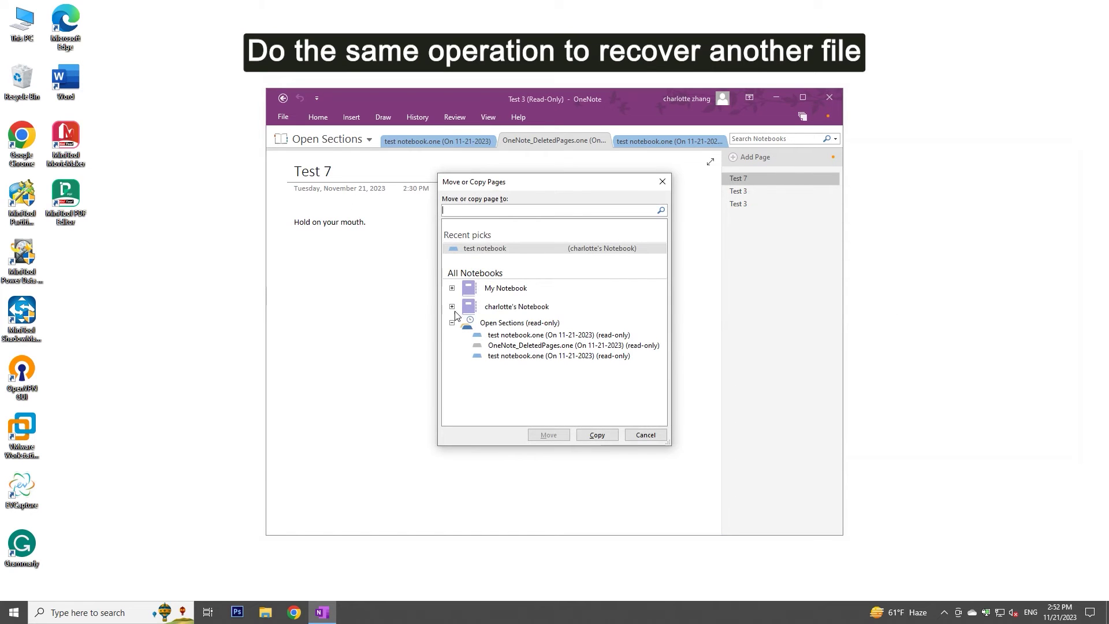
{"action": "left_click", "coordinate": [451, 307]}
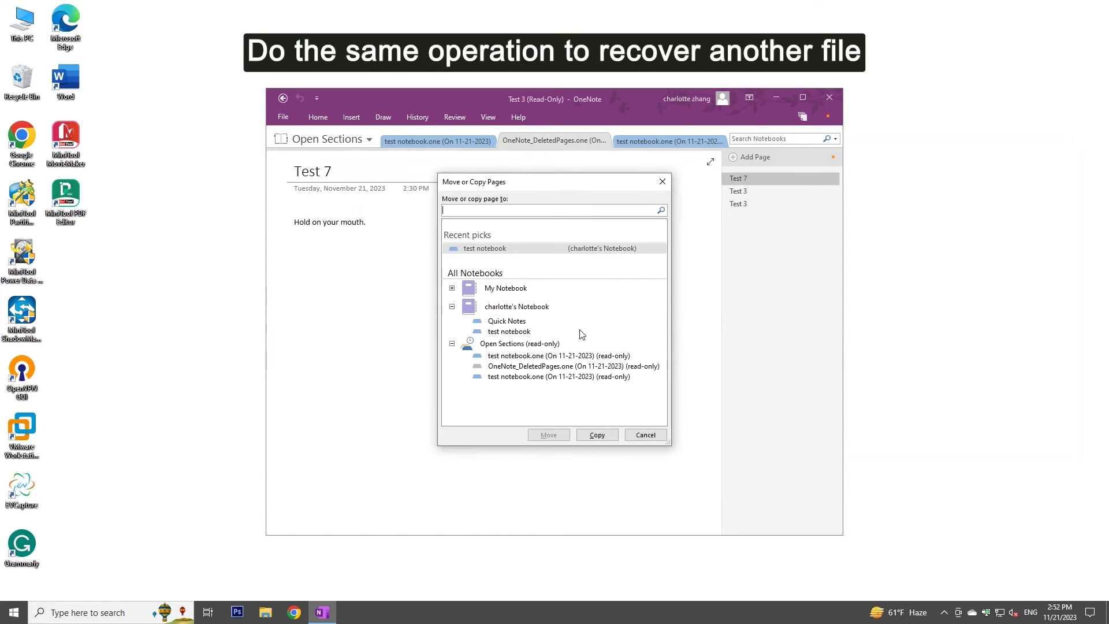
{"action": "left_click", "coordinate": [529, 332]}
{"action": "left_click", "coordinate": [587, 440]}
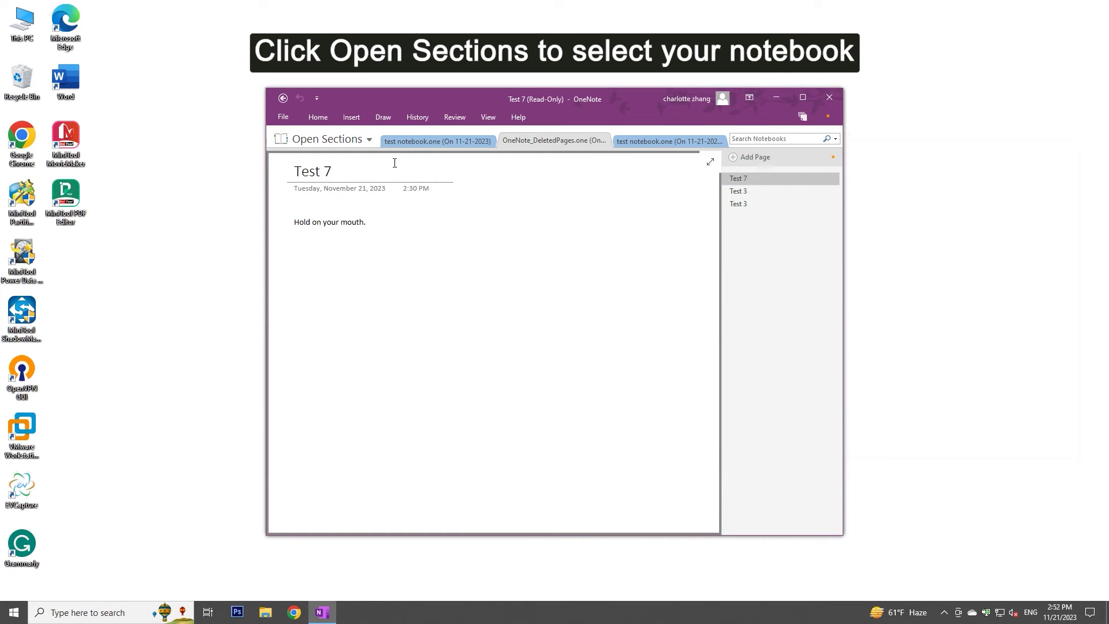
Switch back to the main notebook and review recovered pages Test 3 and Test 7
{"action": "left_click", "coordinate": [359, 141]}
{"action": "left_click", "coordinate": [353, 214]}
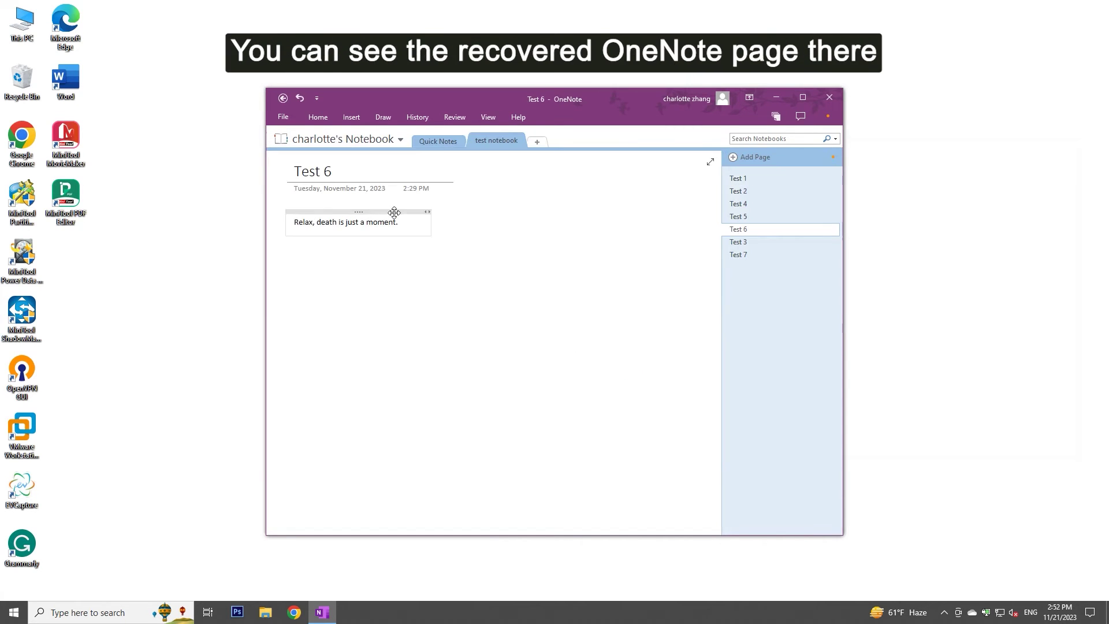
{"action": "left_click", "coordinate": [585, 305]}
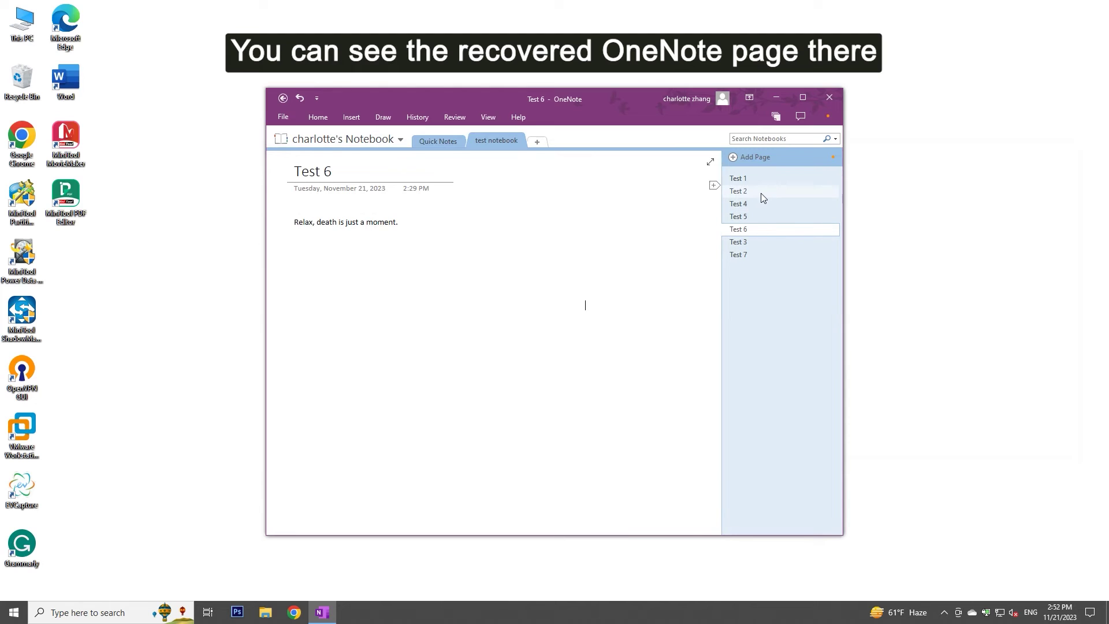
{"action": "left_click", "coordinate": [758, 242]}
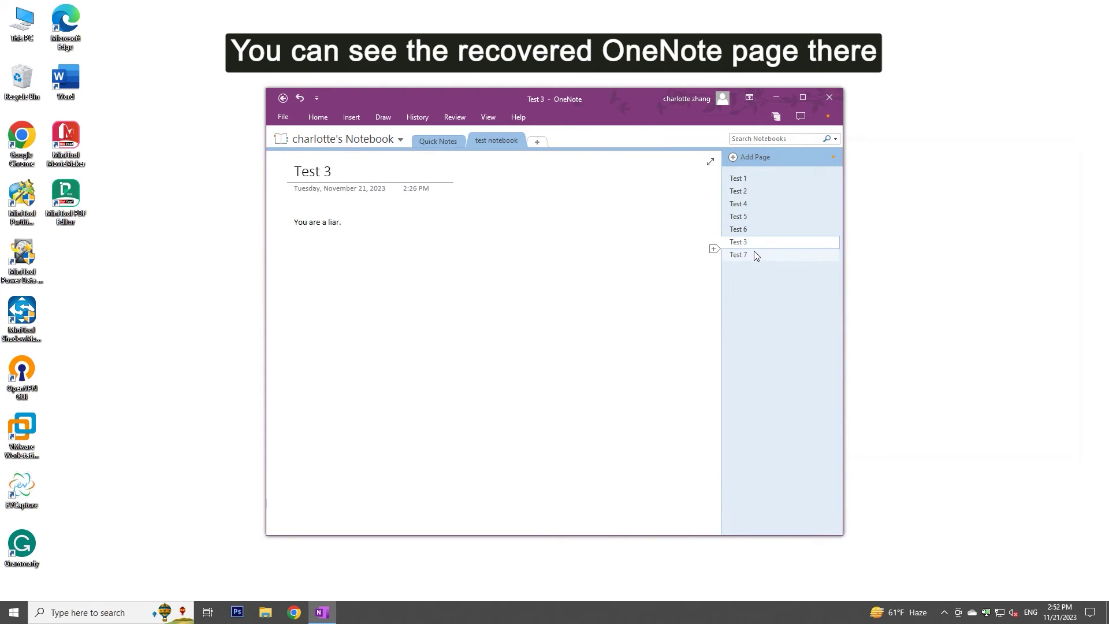
{"action": "left_click", "coordinate": [755, 256]}
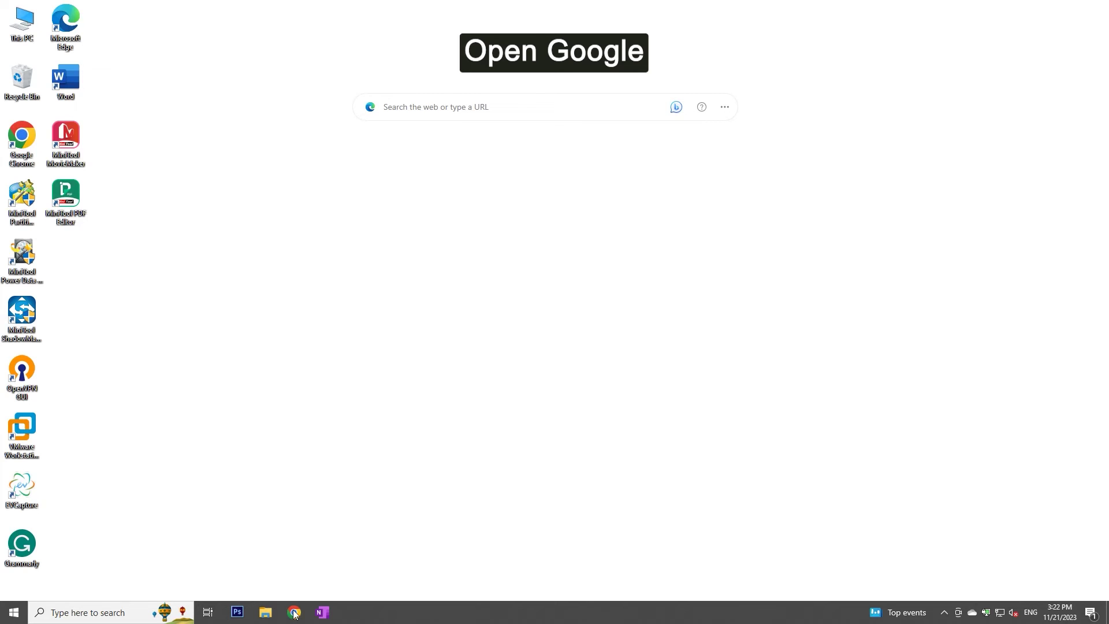
Open Chrome, search Google for 'onedrive' and follow the Sign in - Microsoft OneDrive result
{"action": "left_click", "coordinate": [295, 613]}
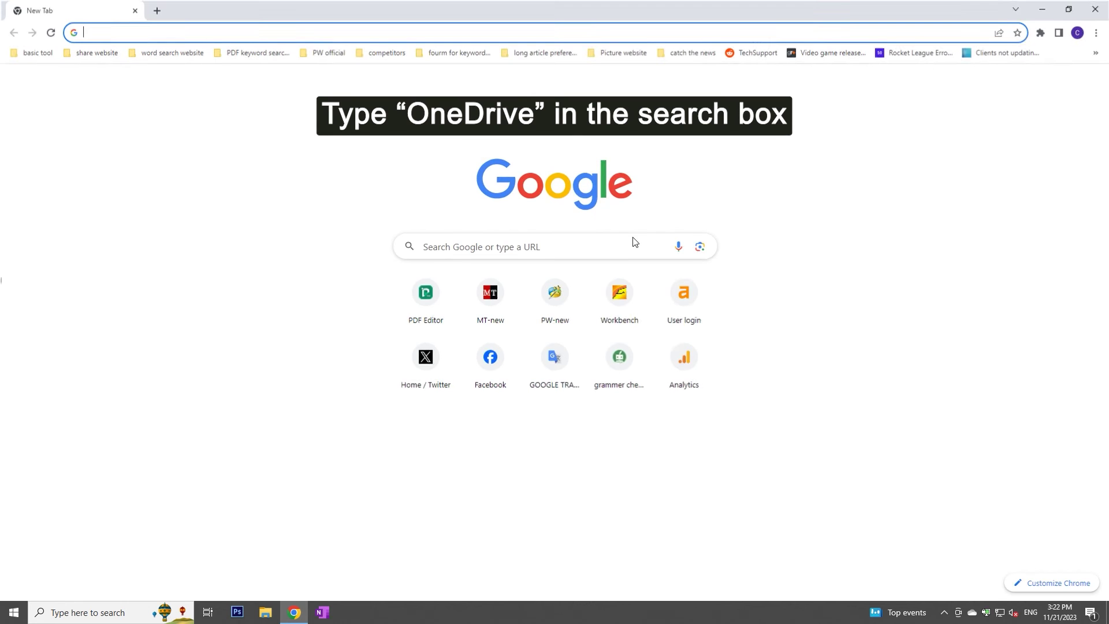
{"action": "left_click", "coordinate": [608, 249]}
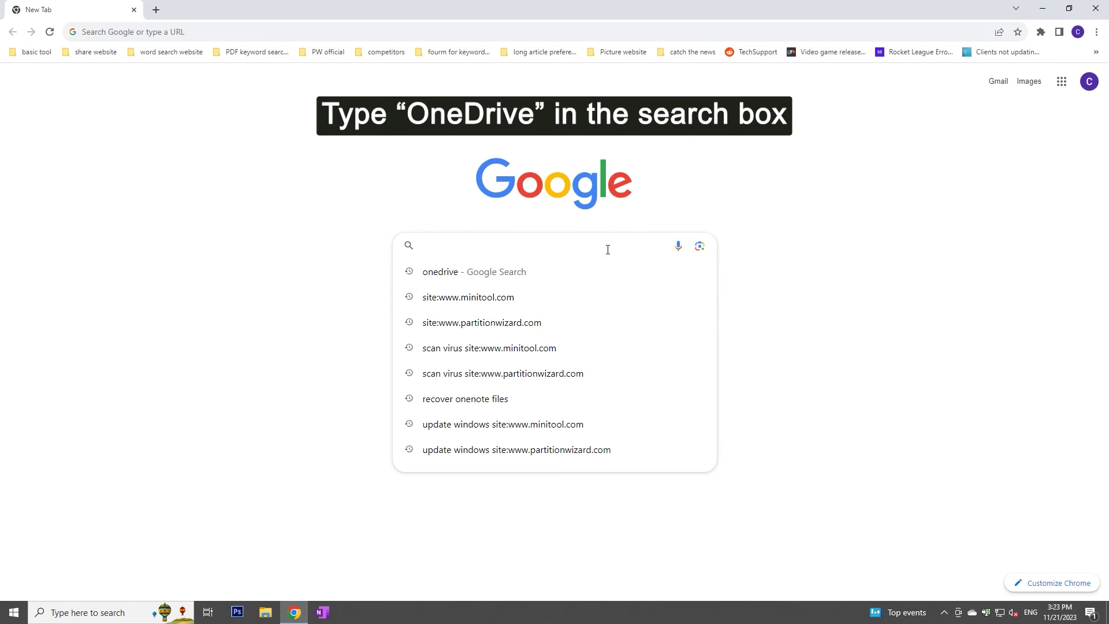
{"action": "type", "text": "onedrive"}
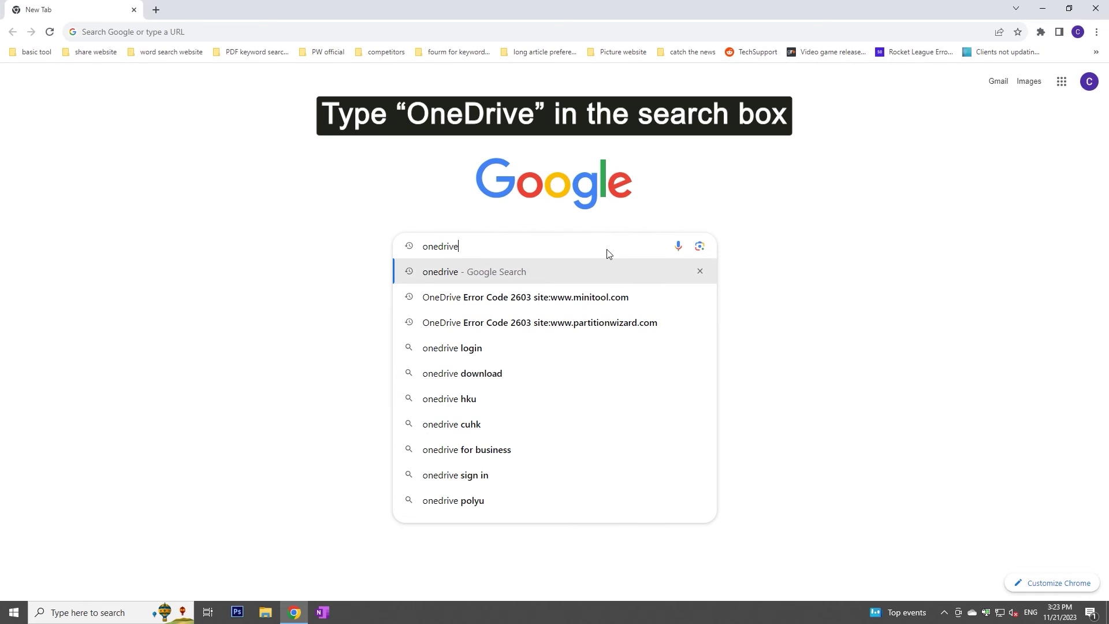
{"action": "key", "text": "Return"}
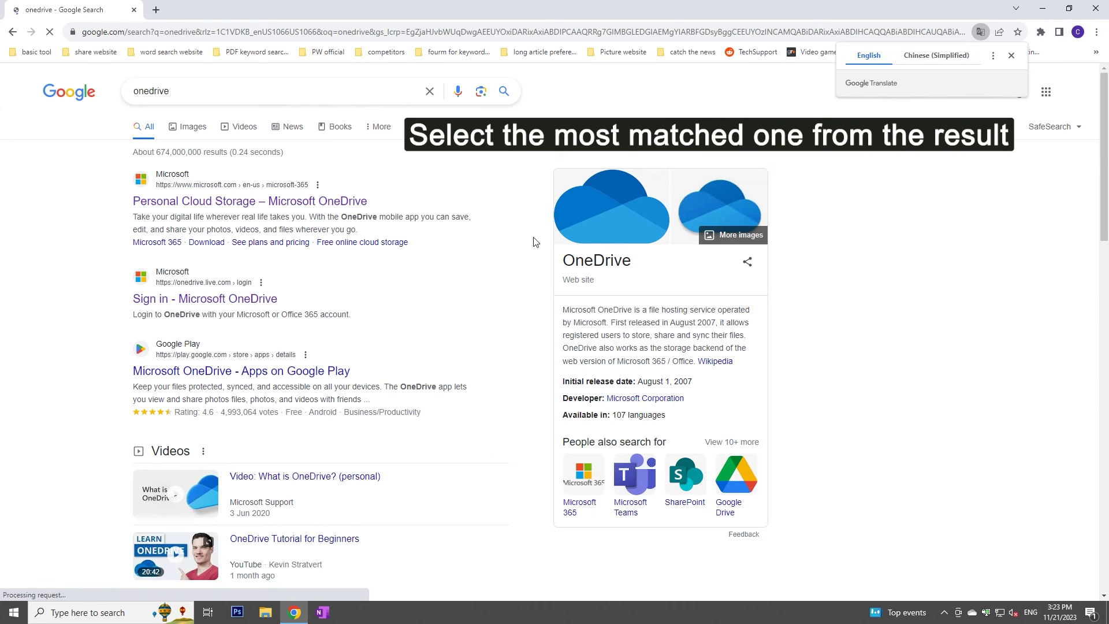
{"action": "left_click", "coordinate": [289, 298]}
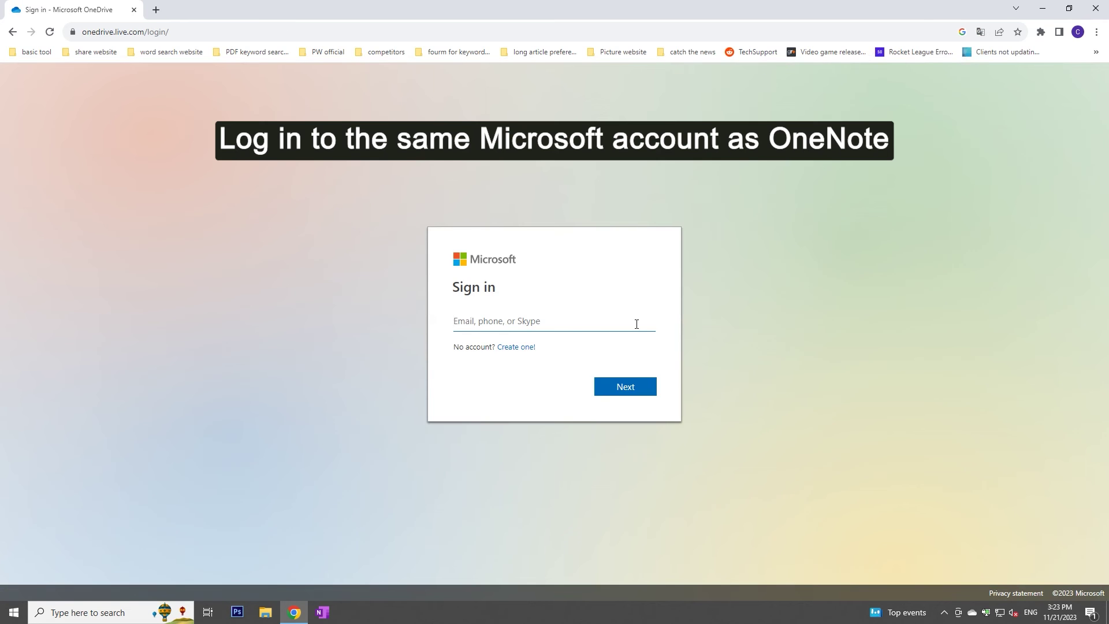
Sign in to OneDrive with the OneNote Microsoft account and stay signed in on this browser
{"action": "left_click", "coordinate": [568, 330]}
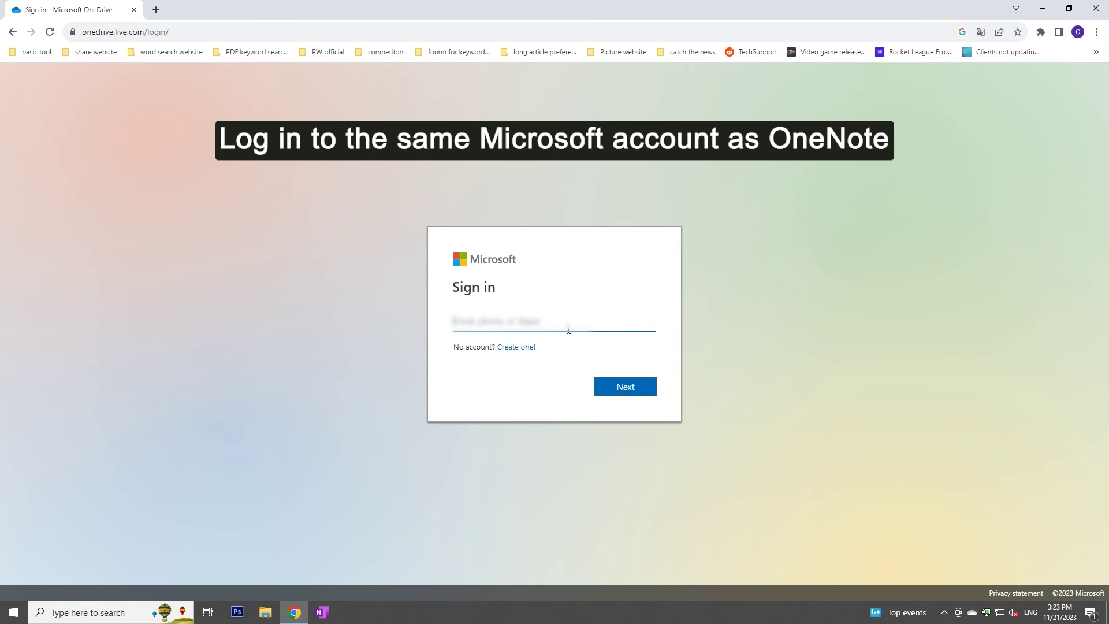
{"action": "left_click", "coordinate": [623, 385]}
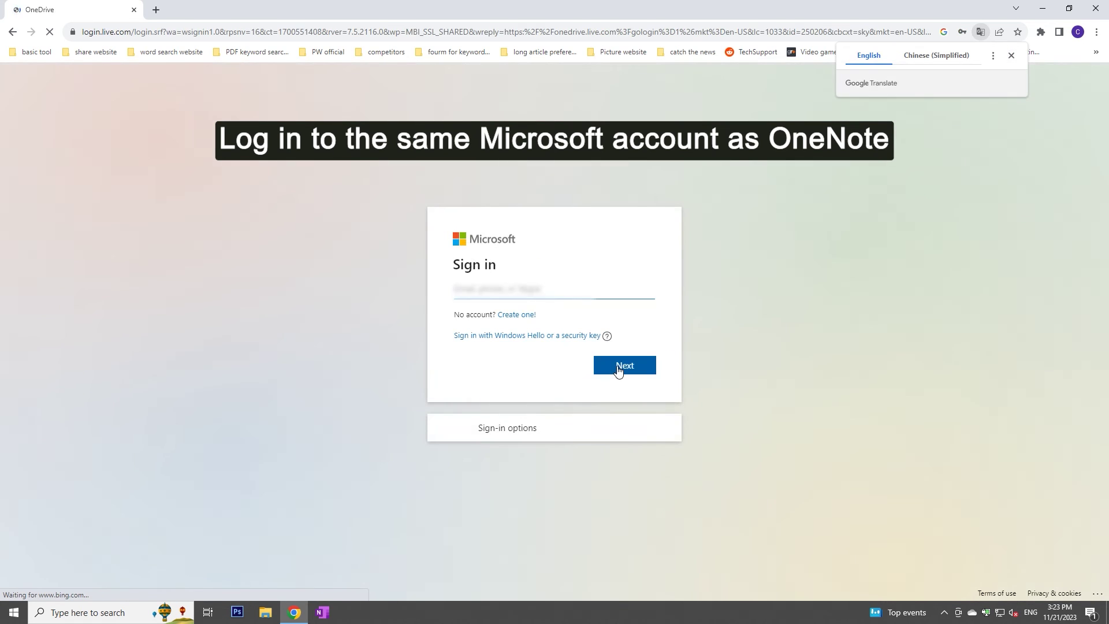
{"action": "left_click", "coordinate": [617, 365]}
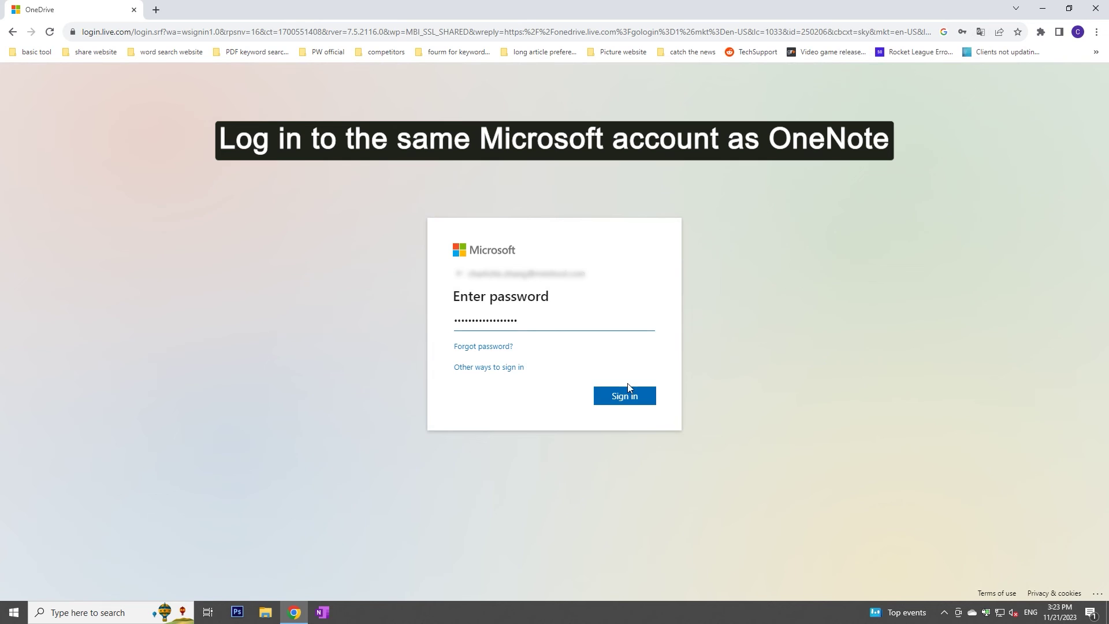
{"action": "left_click", "coordinate": [641, 400]}
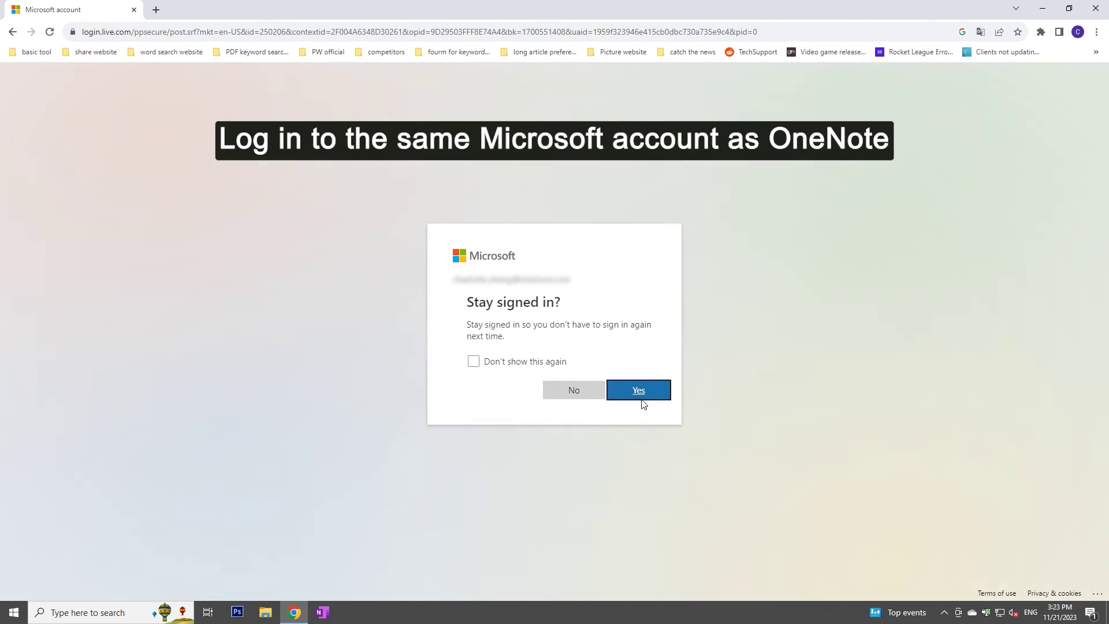
{"action": "left_click", "coordinate": [624, 392]}
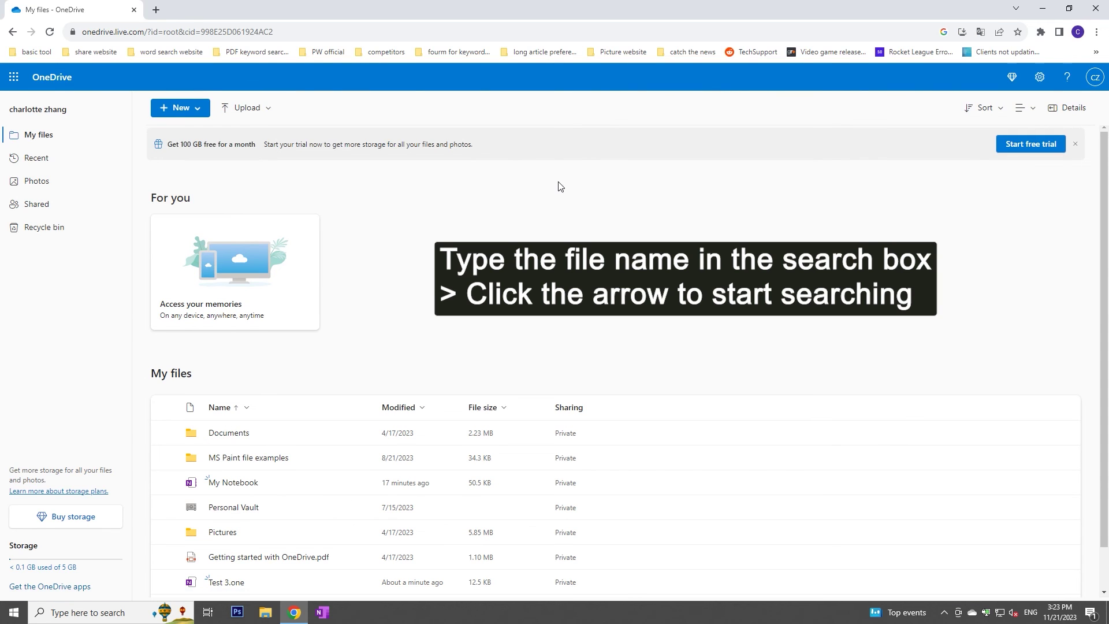
{"action": "type", "text": "test"}
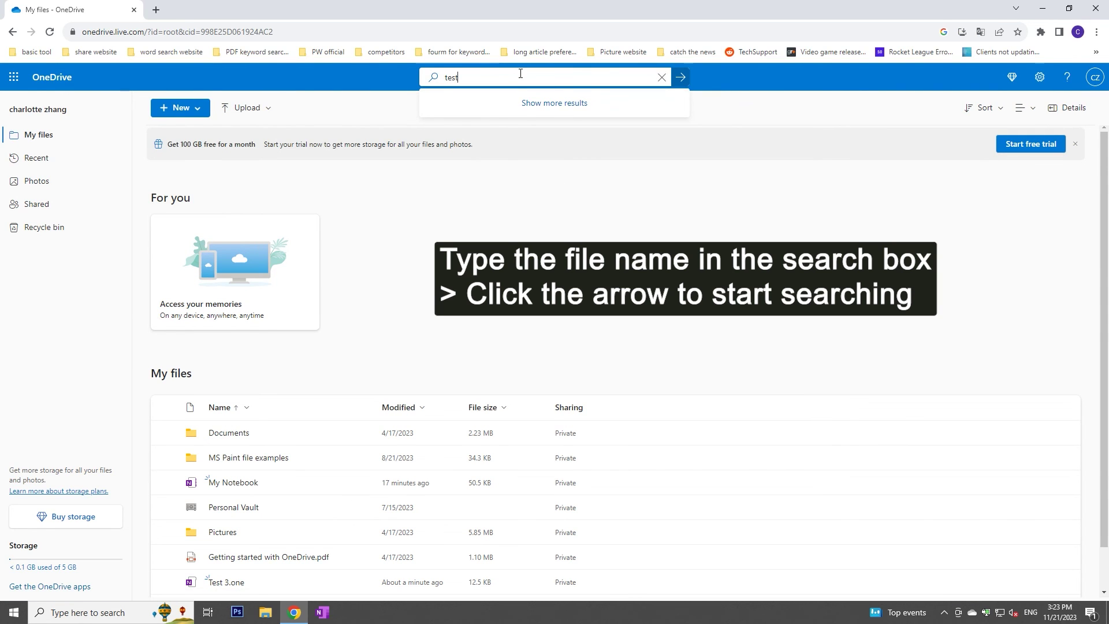
{"action": "type", "text": " 3"}
Search OneDrive for 'test 3' and bring up the actions menu for Test 3.one
{"action": "left_click", "coordinate": [681, 77]}
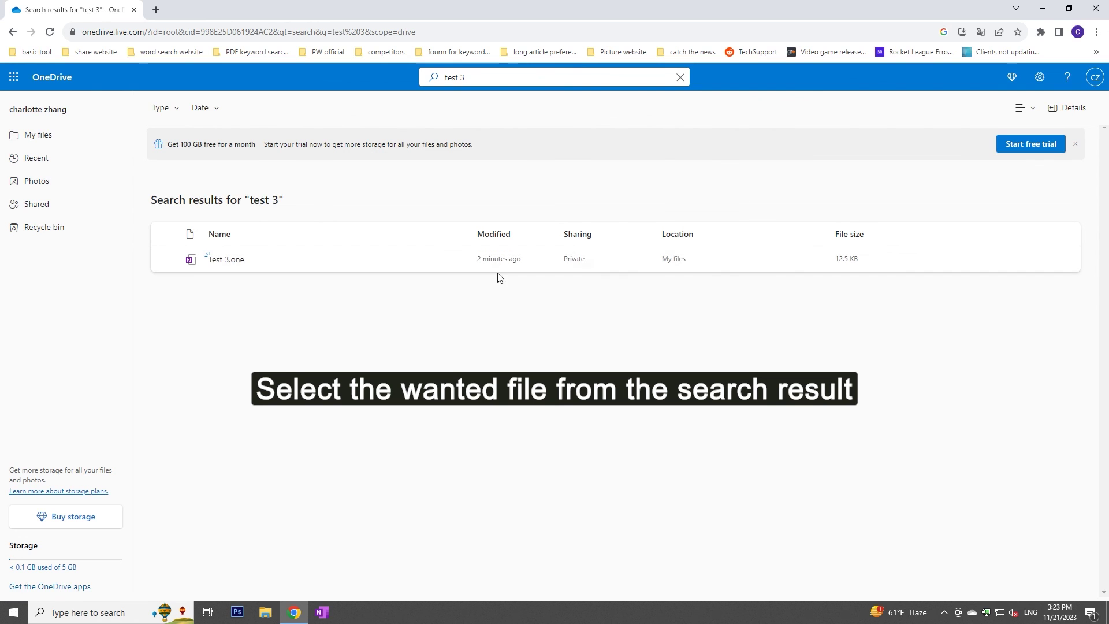
{"action": "left_click", "coordinate": [458, 266]}
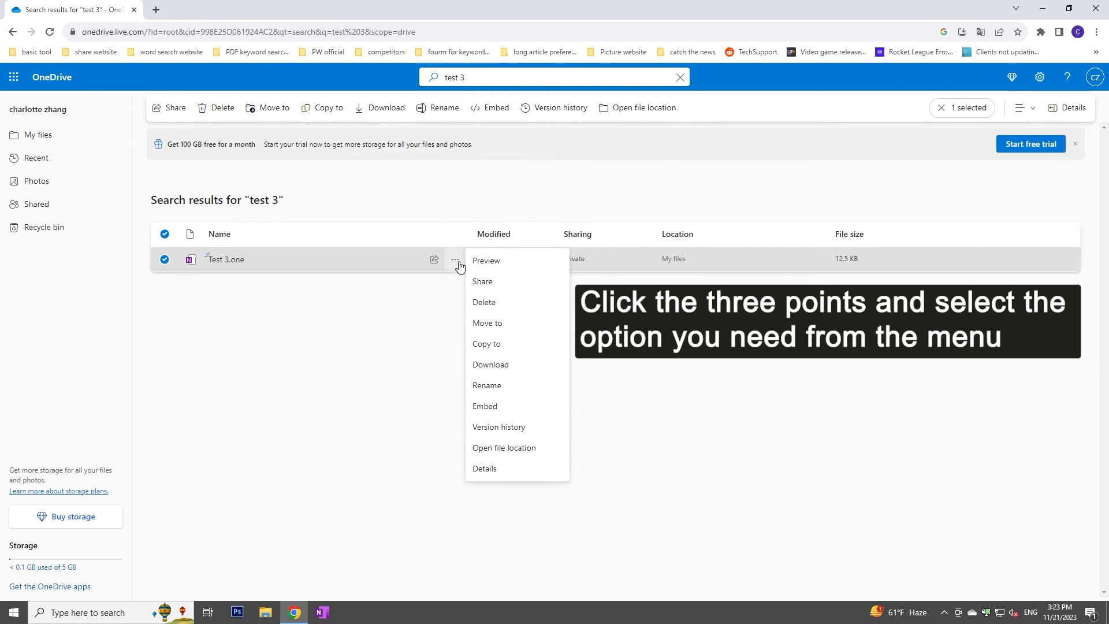